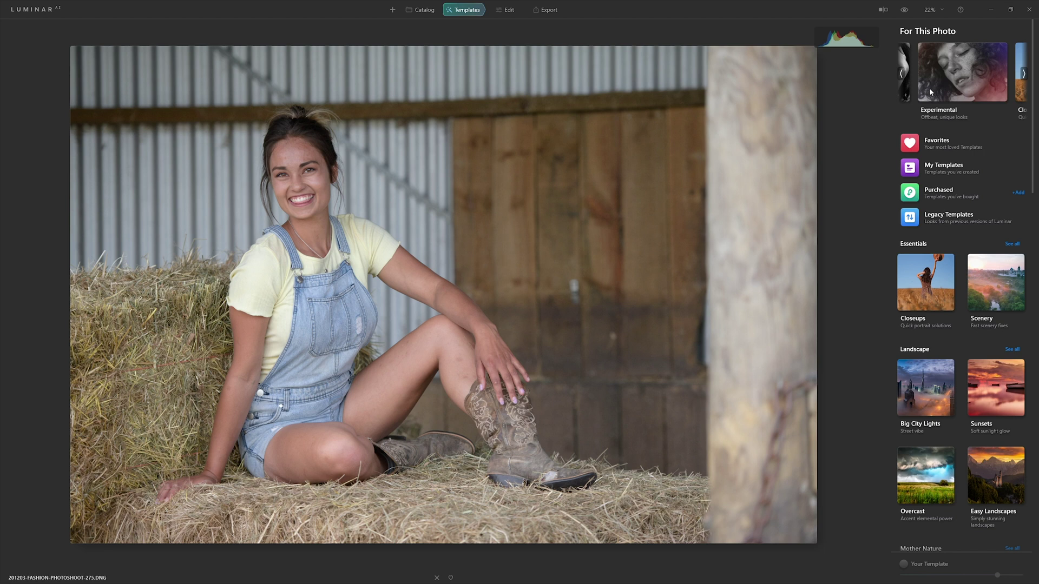
Apply the Cold Frame template from the Experimental collection to the photo.
click(951, 82)
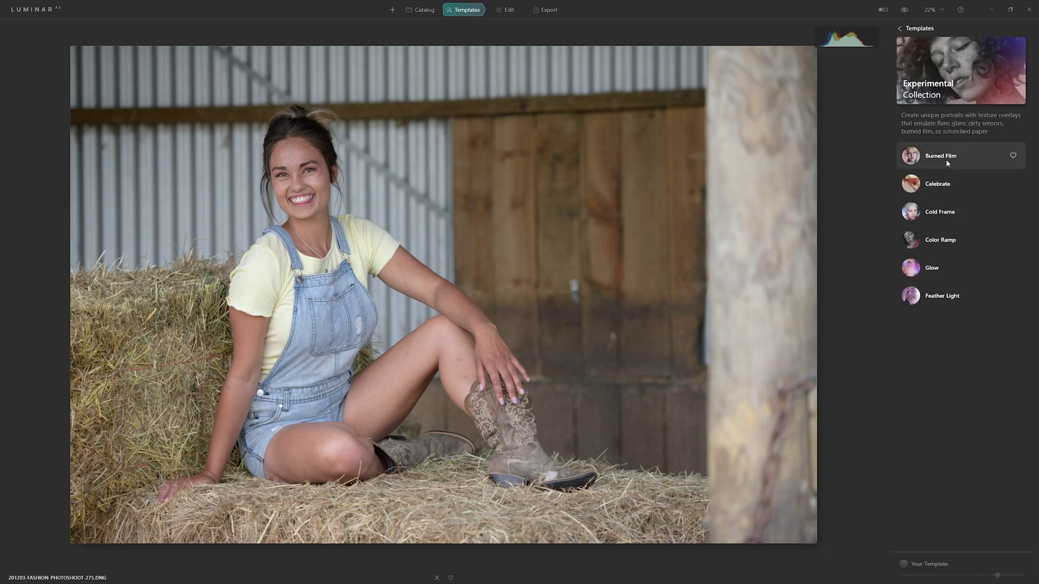
click(948, 209)
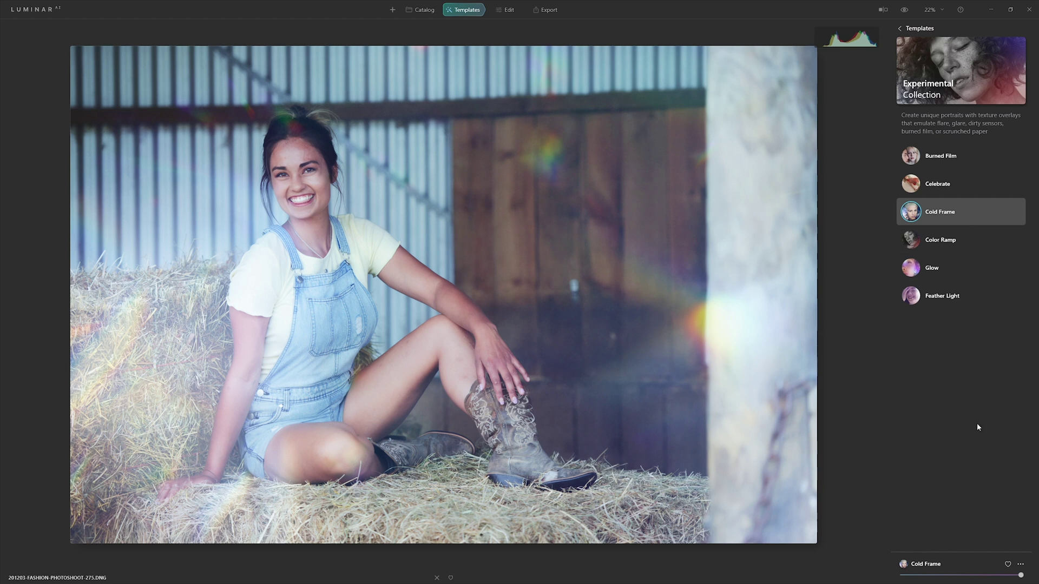
click(1021, 564)
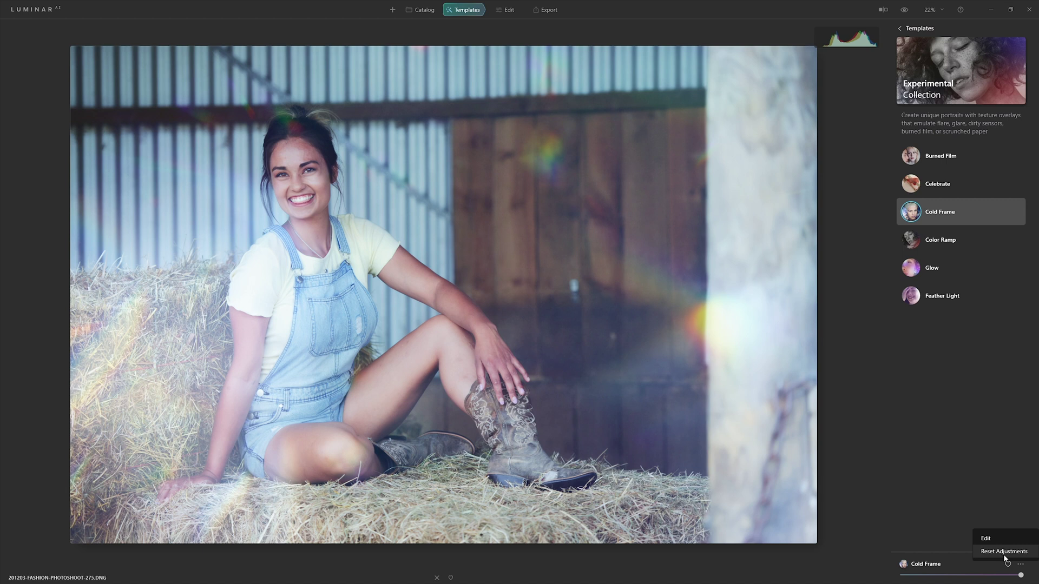
Revert the photo to the original image in the edit history.
click(504, 9)
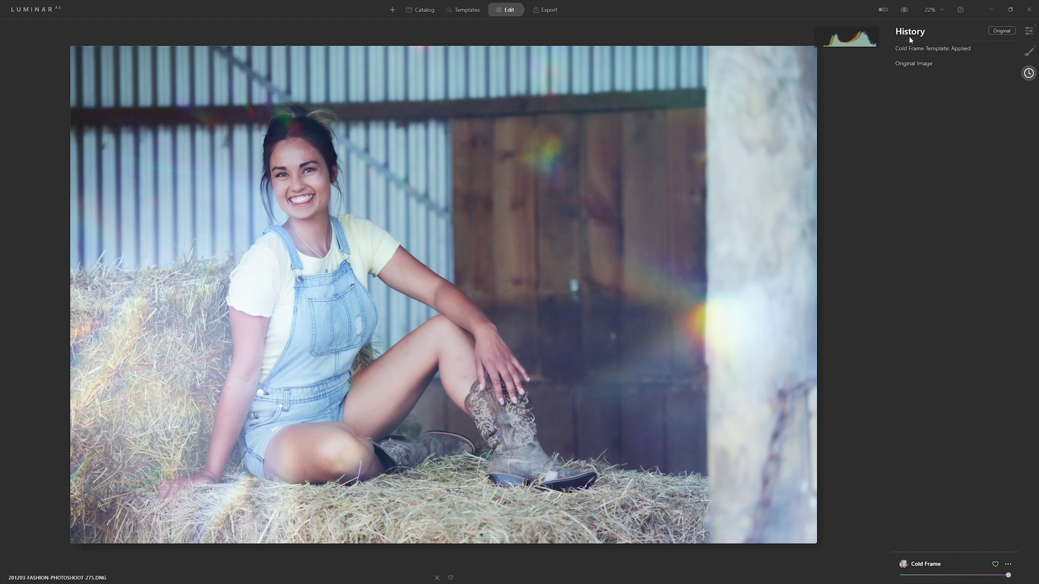
click(920, 65)
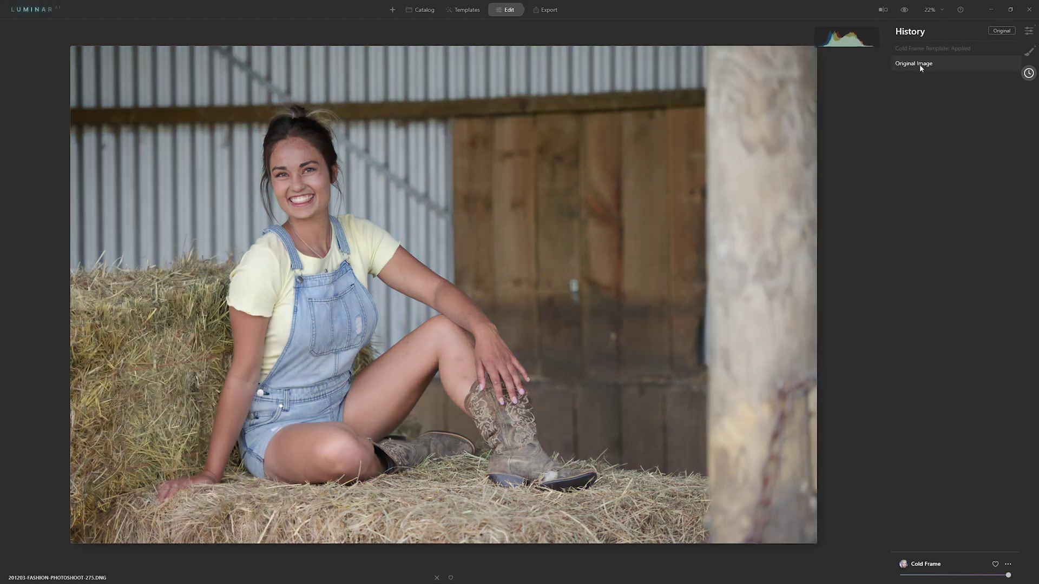
Raise the Enhance tool's Accent to 100, compare the photo with the tool off and on, and reduce Accent to about 29.
click(1027, 32)
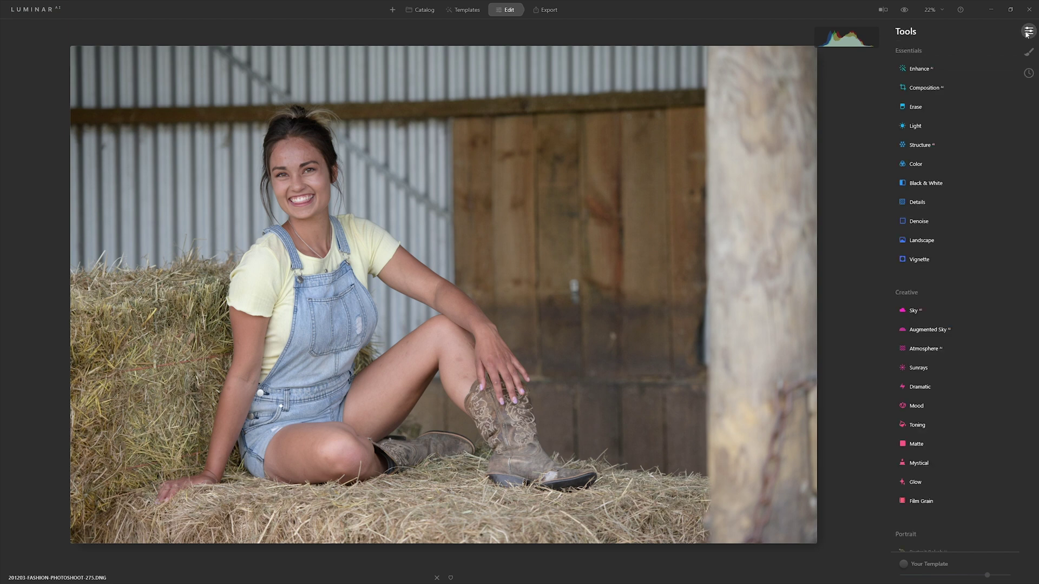
click(925, 68)
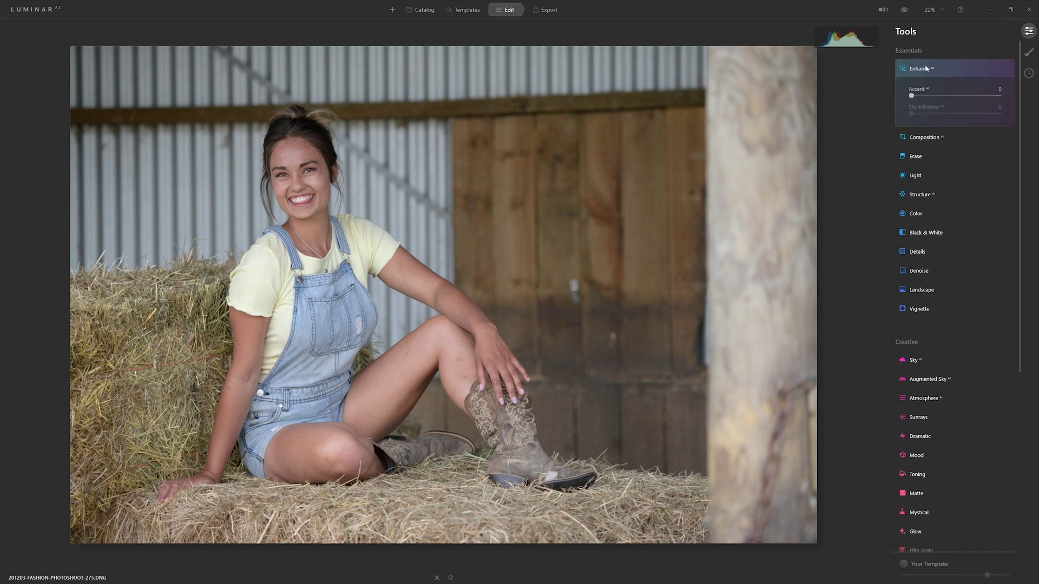
drag(921, 98, 998, 95)
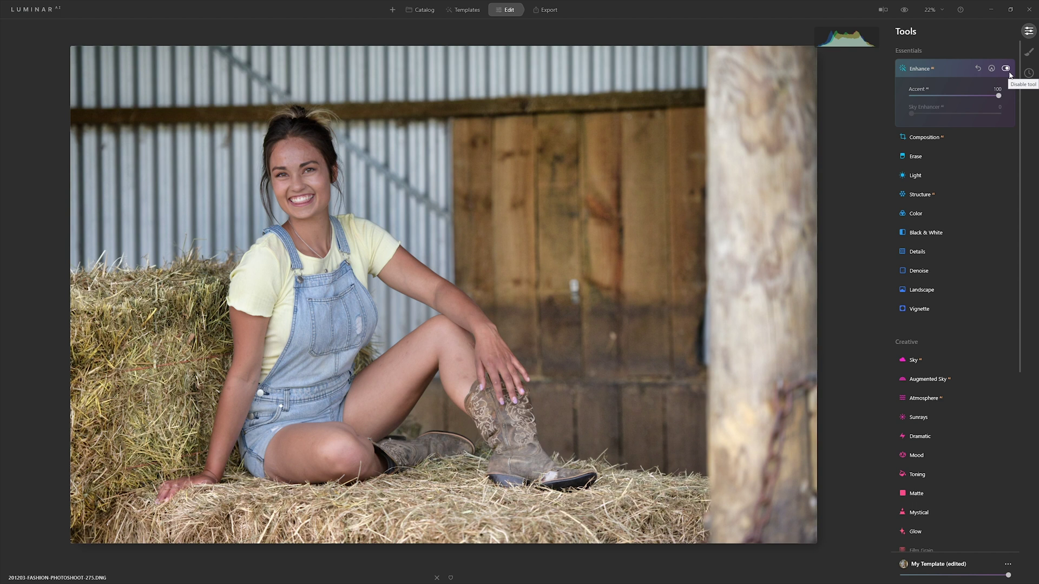
click(1007, 69)
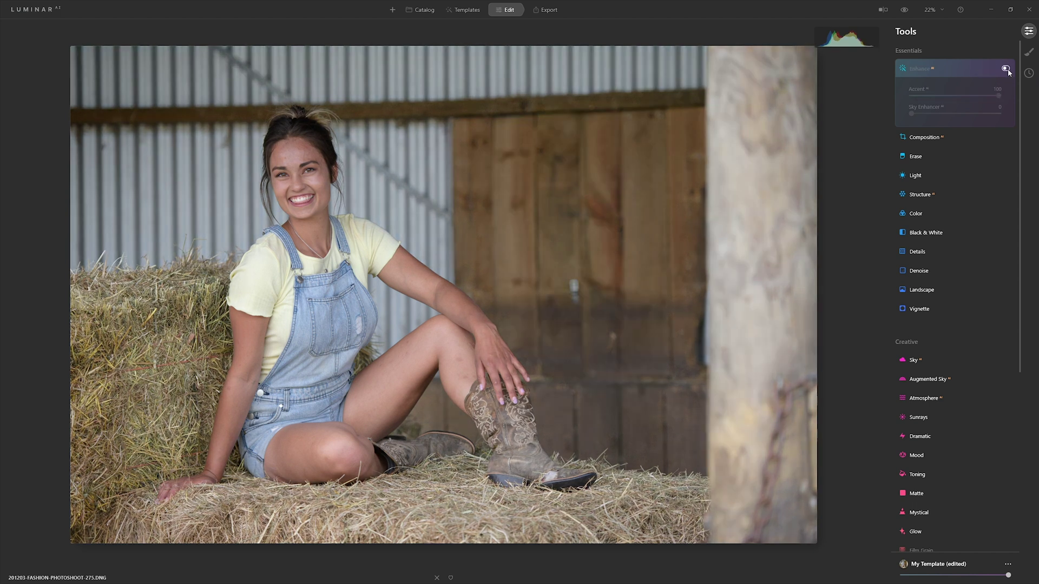
click(1007, 70)
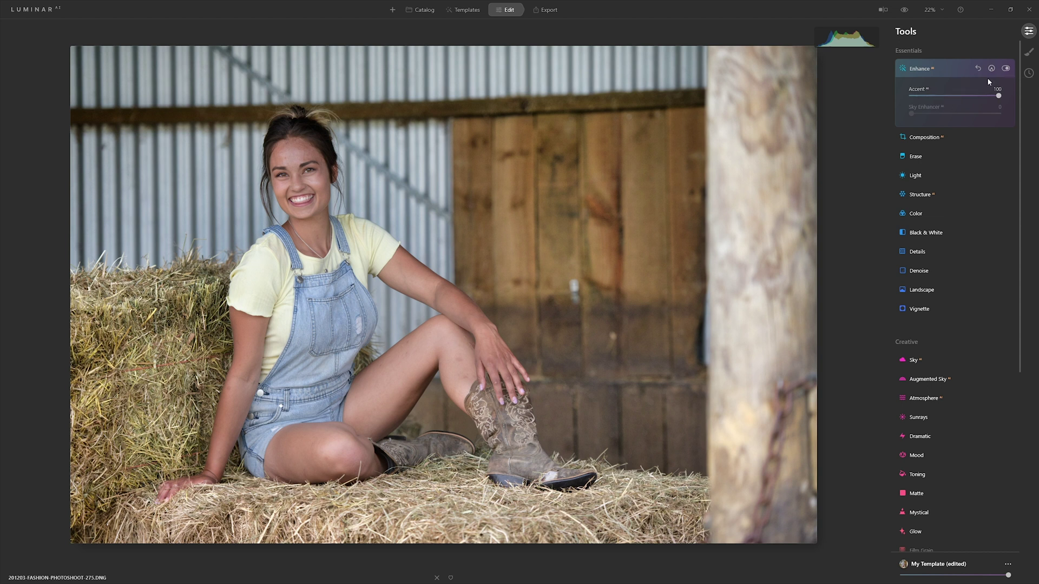
drag(998, 97, 930, 101)
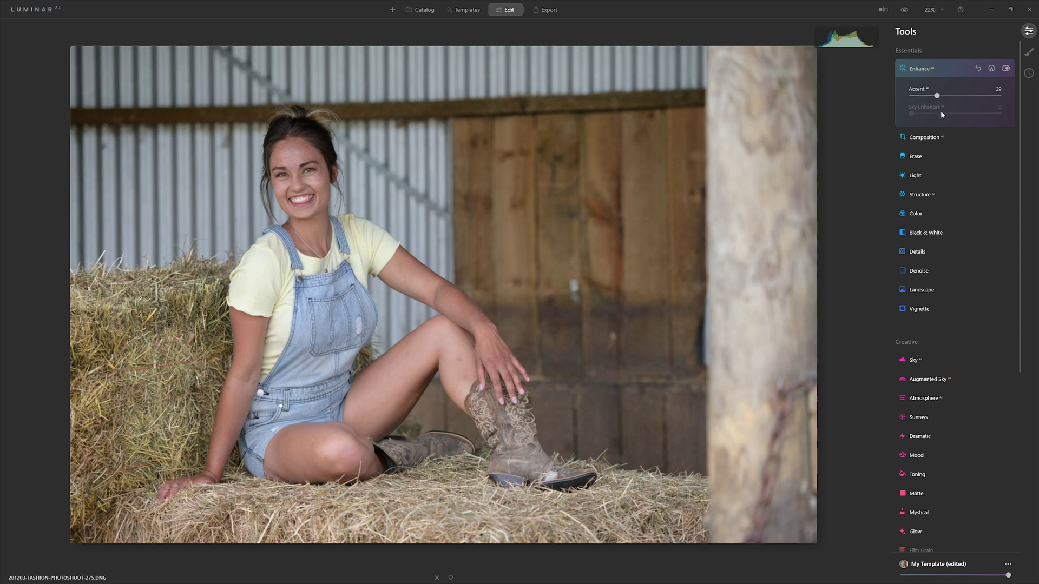
drag(938, 99, 933, 96)
Set Smart Contrast to 85 in the Light tool and compare the photo before and after the edits.
click(923, 175)
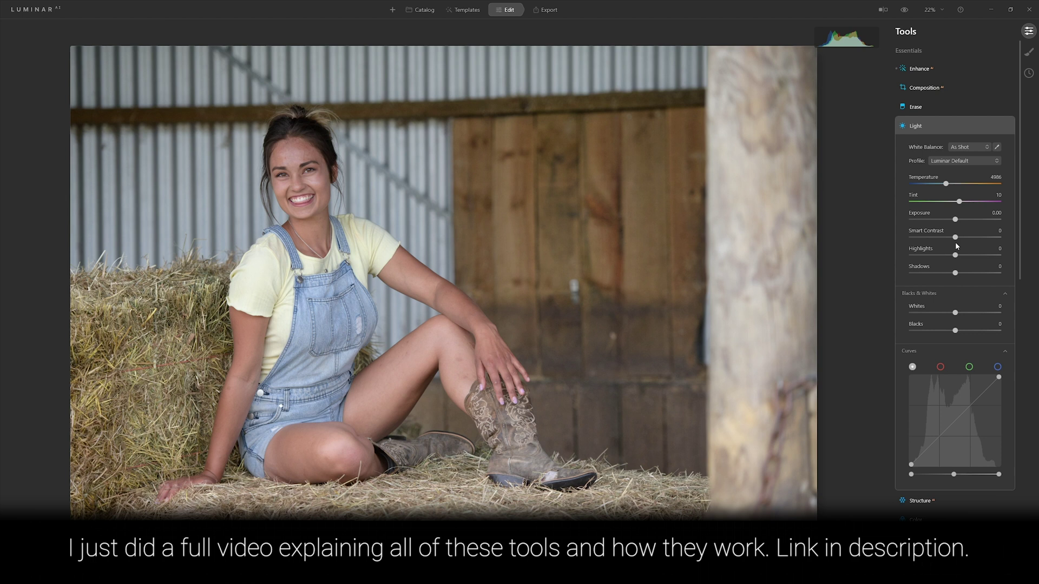
drag(955, 238, 992, 238)
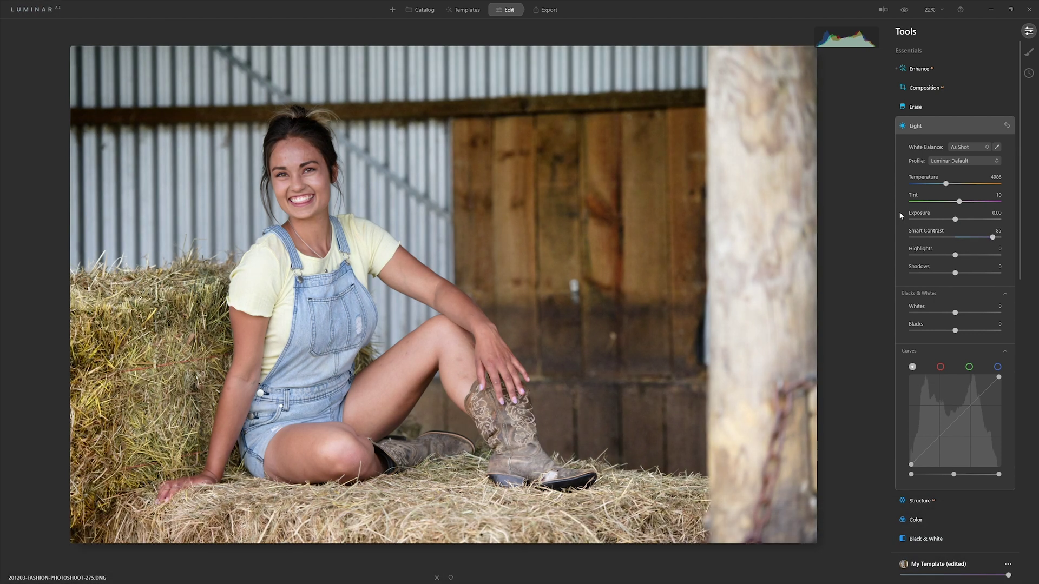
click(904, 10)
click(904, 13)
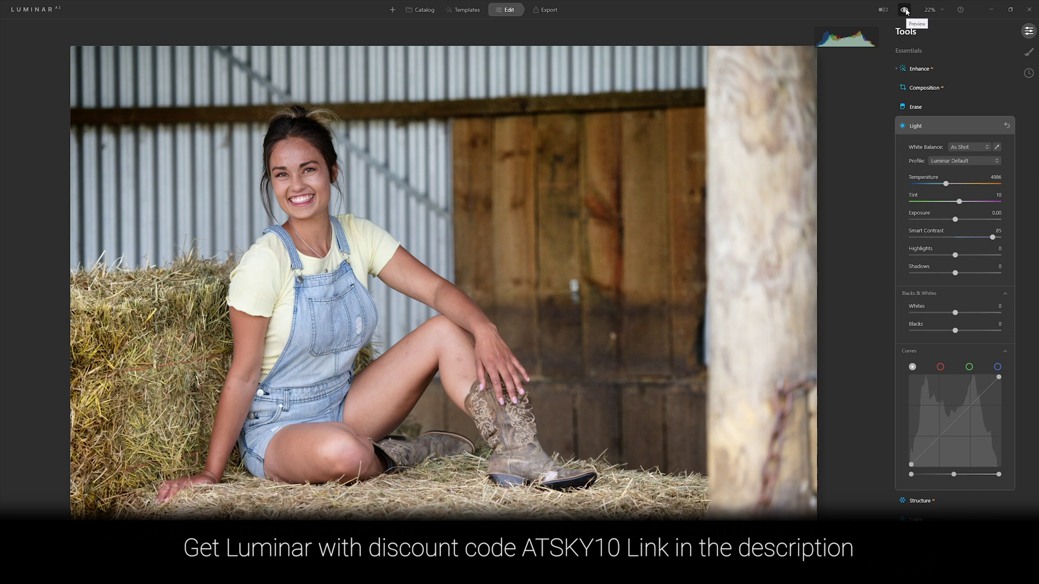
click(906, 9)
click(905, 11)
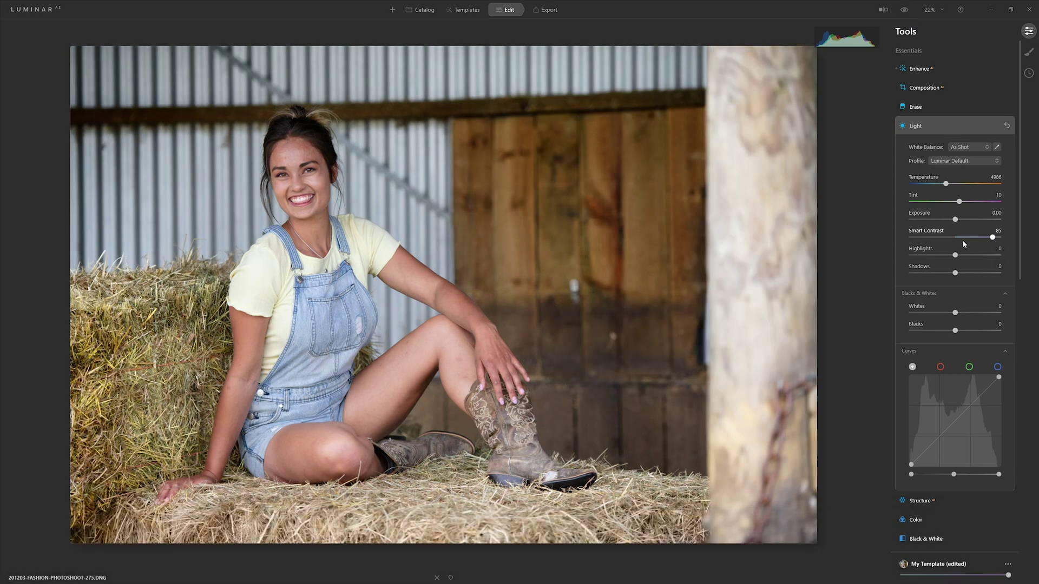
click(949, 130)
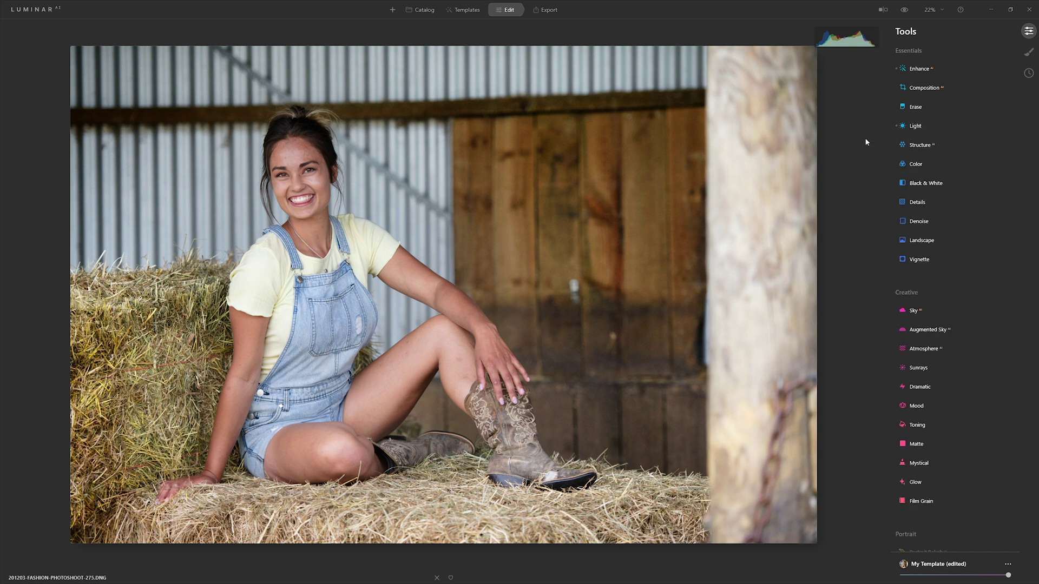
Set the Portrait Bokeh amount to 100 and compare the photo with the blur off and on.
scroll(922, 237, down, 4)
scroll(912, 238, down, 4)
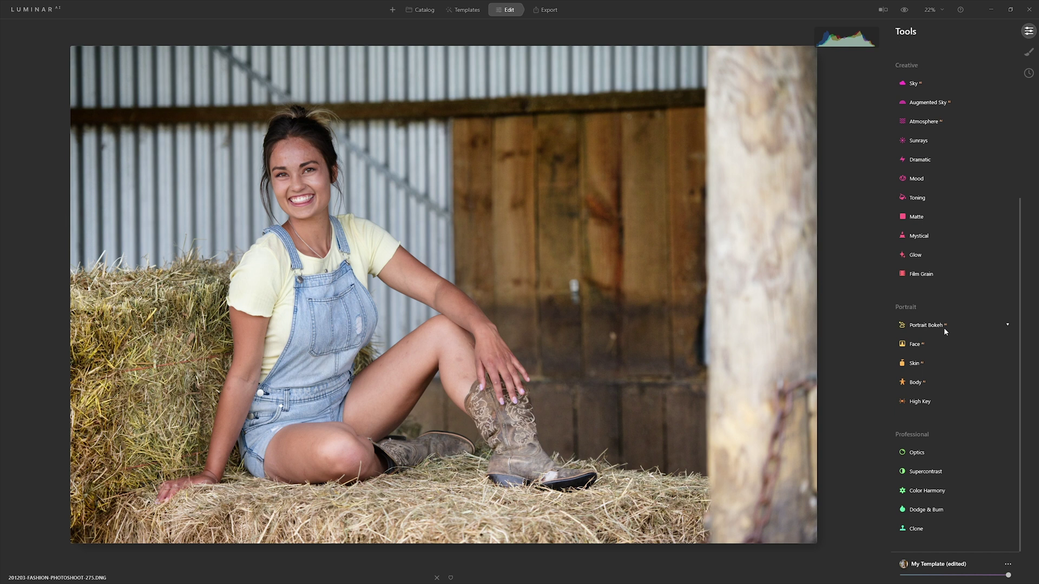
click(924, 325)
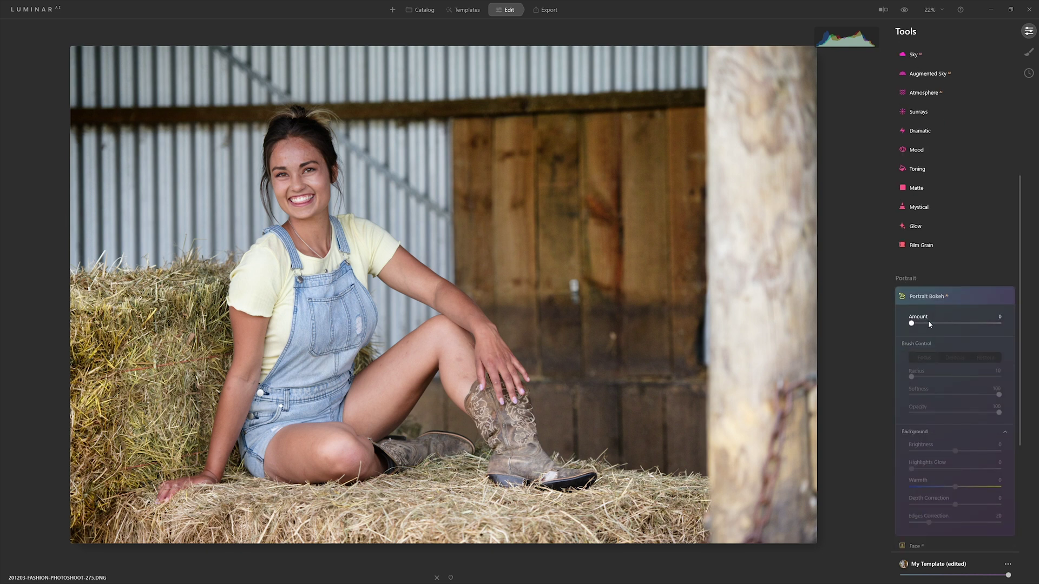
drag(911, 323, 1005, 323)
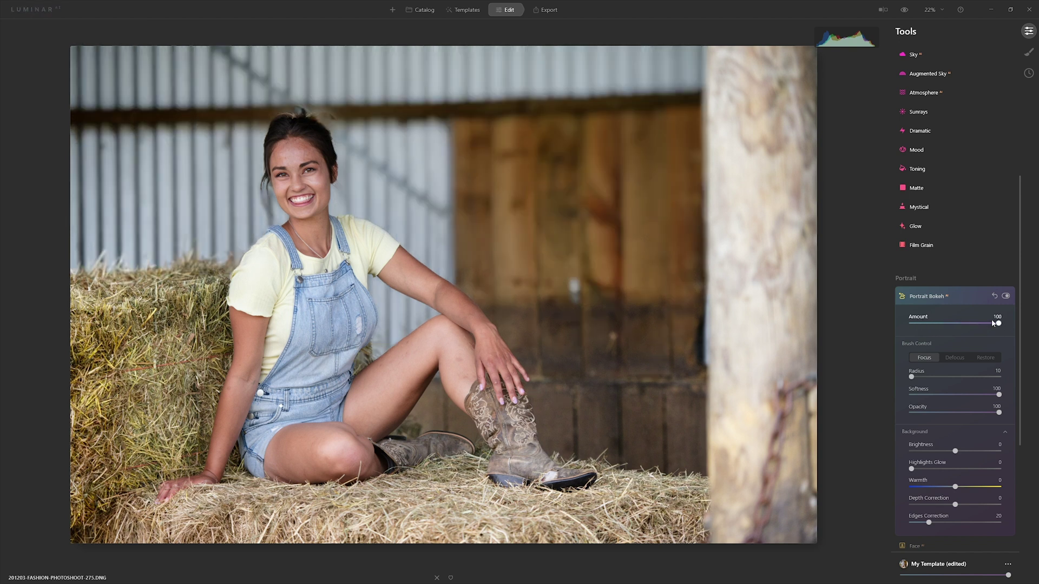
click(1005, 296)
click(1006, 296)
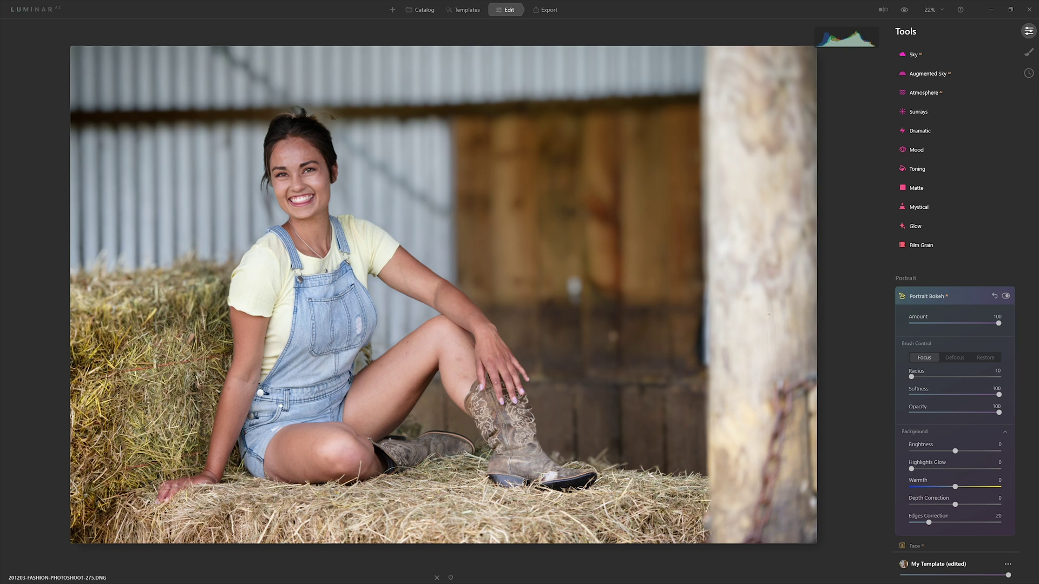
Enlarge the Focus brush to a radius of 70, paint the missed shirt patch beside the waist into the subject mask, and reduce the brush.
mouse_move(454, 311)
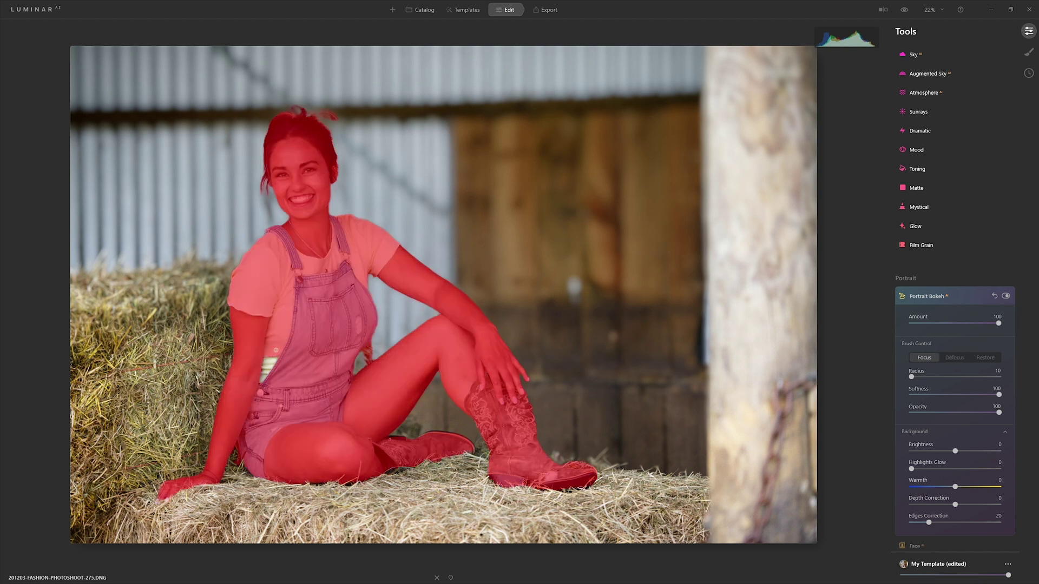
key(bracketright)
key(bracketright)
key(bracketright)
key(bracketright)
key(bracketright)
key(bracketright)
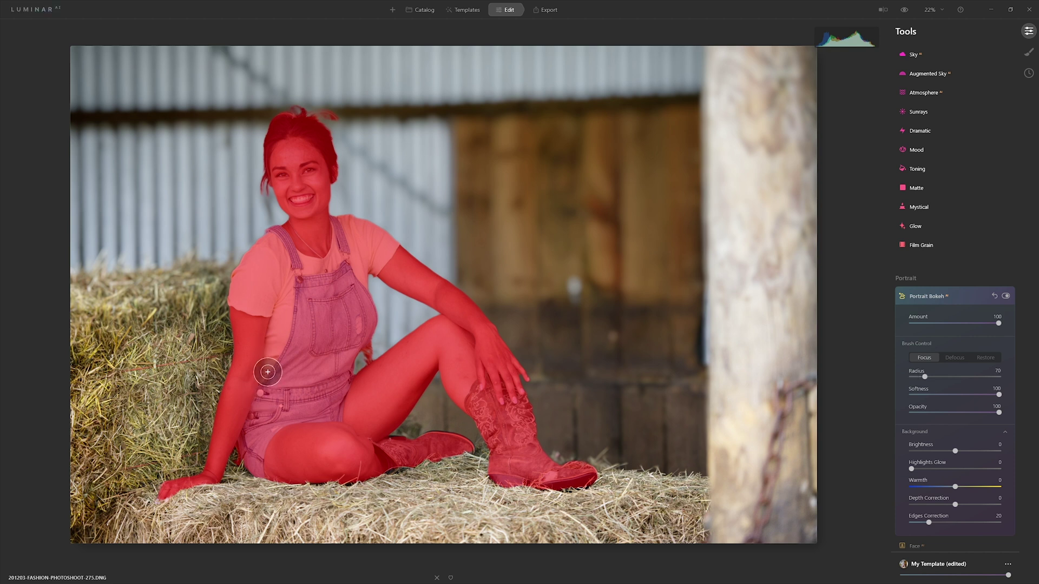
key(bracketleft)
key(bracketleft)
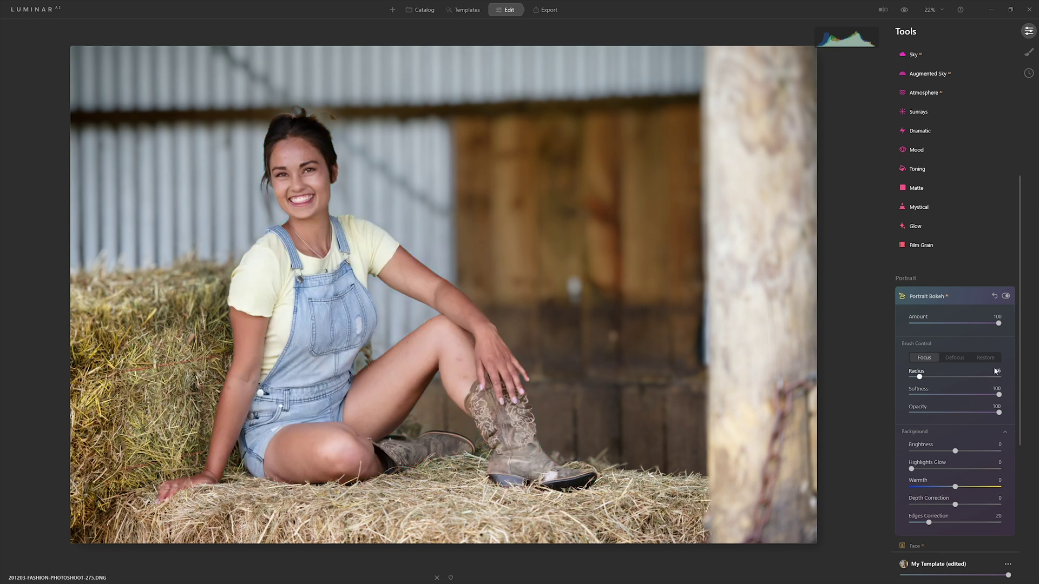
Switch the bokeh brush to Defocus with a radius of 22.
click(958, 356)
key(bracketleft)
key(bracketleft)
key(bracketleft)
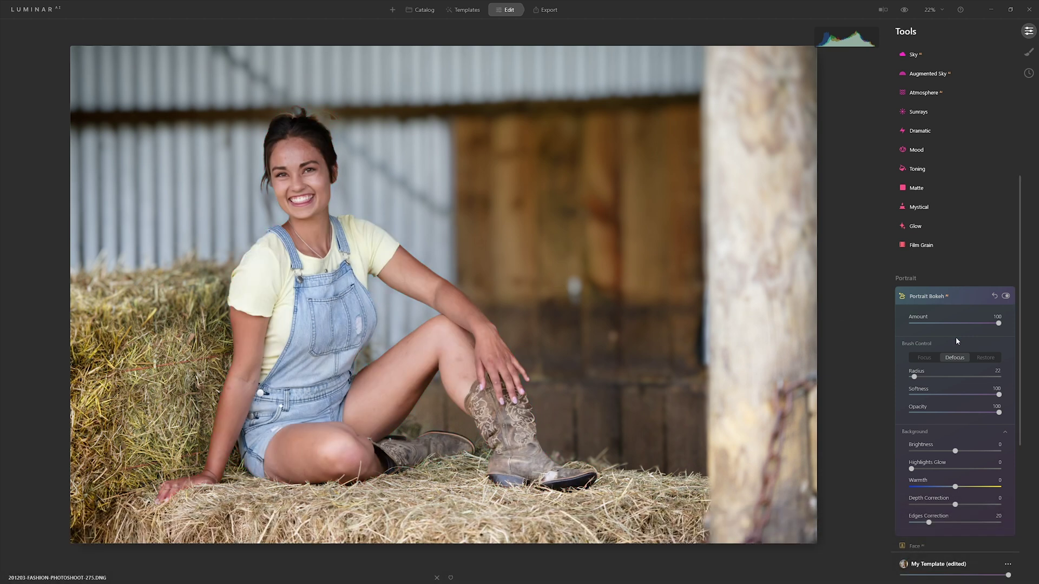
Set the bokeh background Brightness to -100, and try Warmth at -100 before setting it to 100.
scroll(955, 340, down, 2)
scroll(953, 348, down, 2)
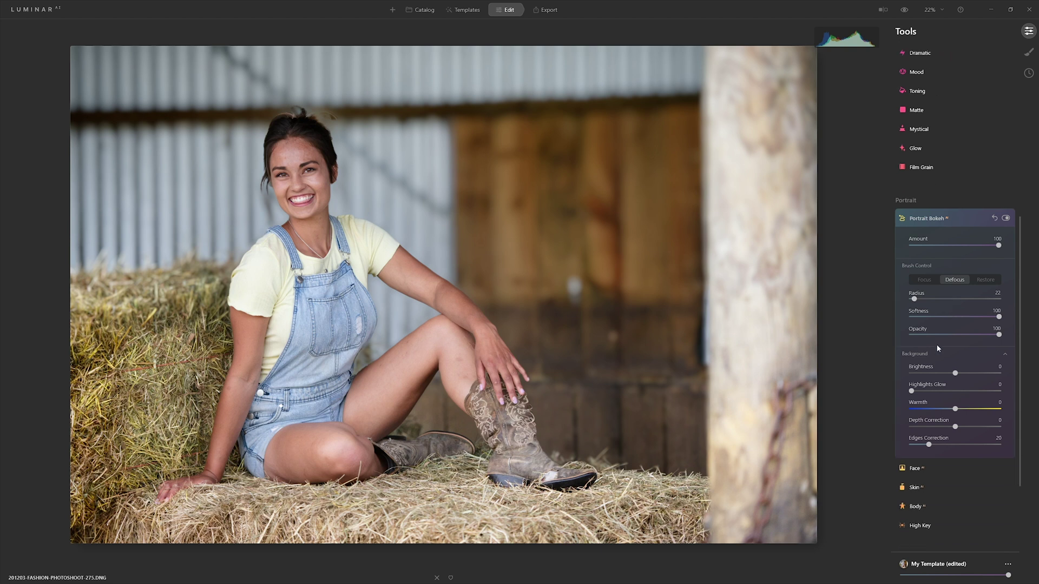
scroll(963, 226, down, 1)
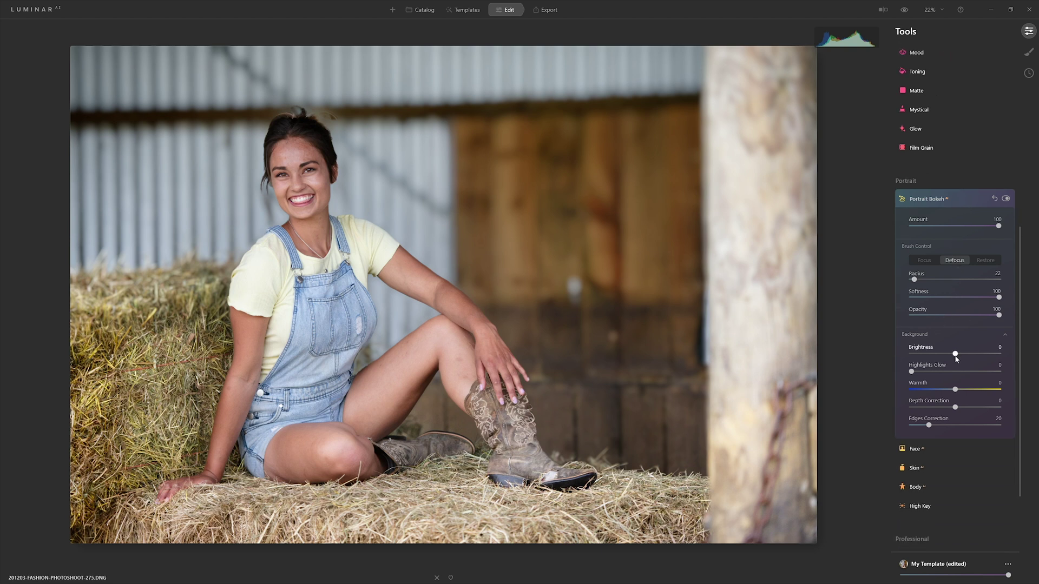
drag(955, 354, 905, 357)
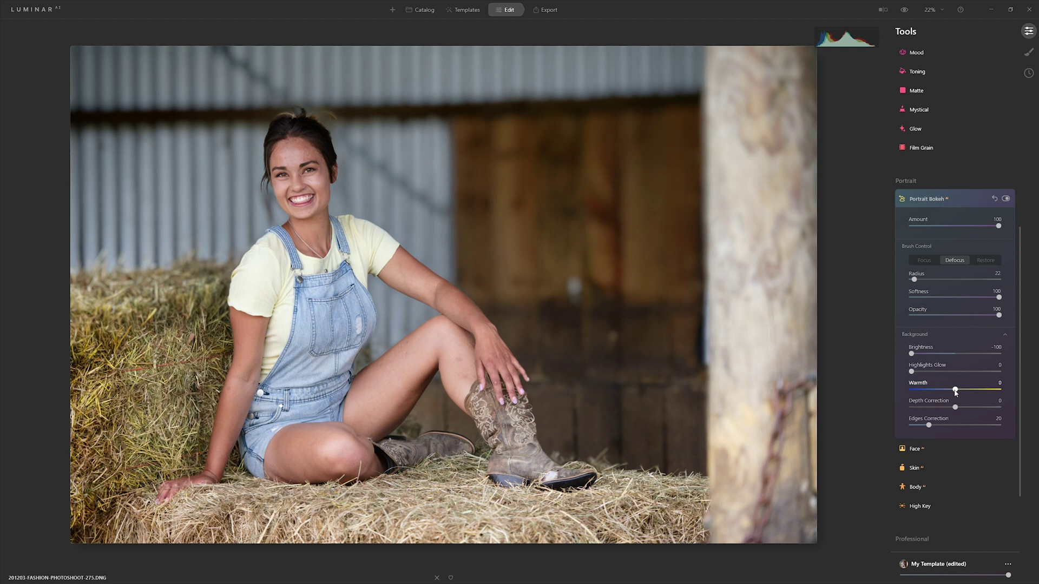
drag(955, 390, 899, 390)
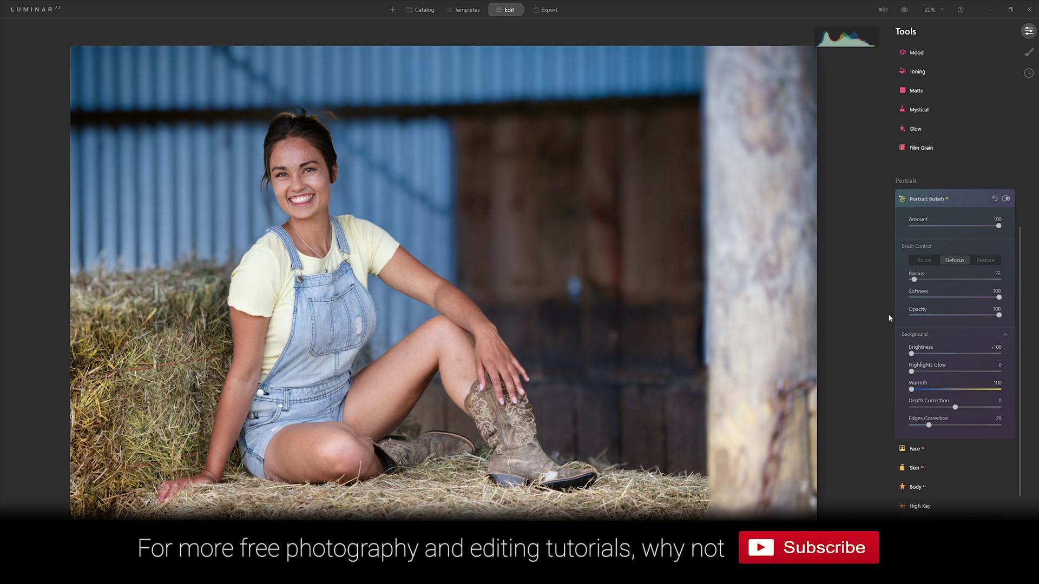
drag(922, 391, 1007, 382)
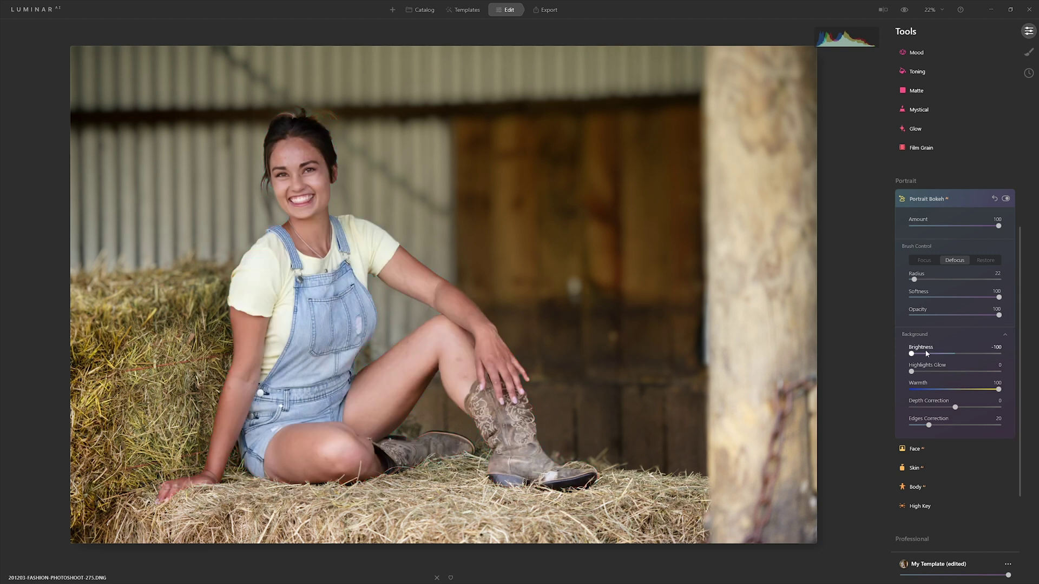
Try the bokeh background's Depth Correction at -24 and at 35.
scroll(956, 322, down, 1)
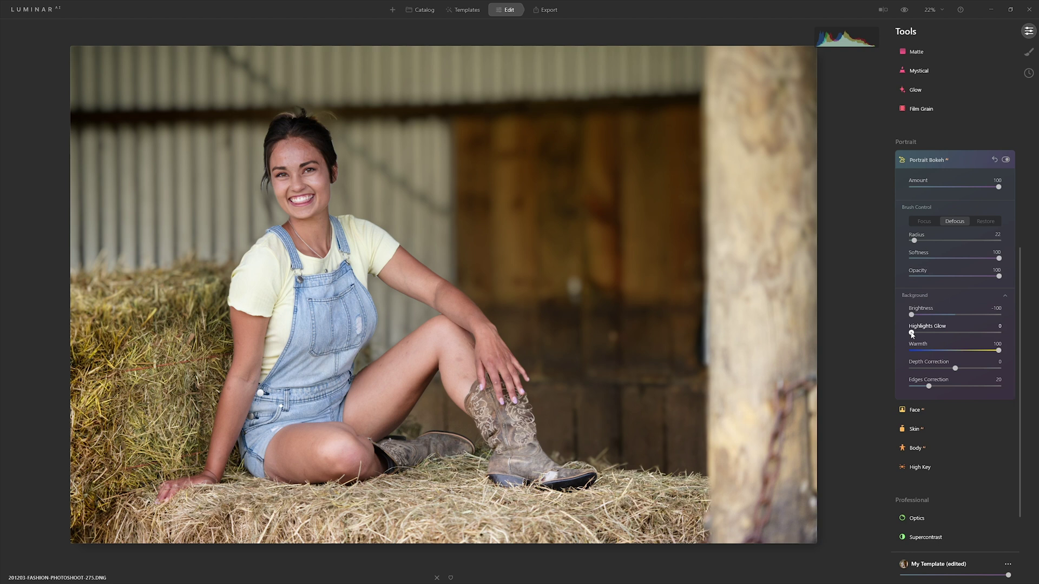
scroll(955, 336, down, 1)
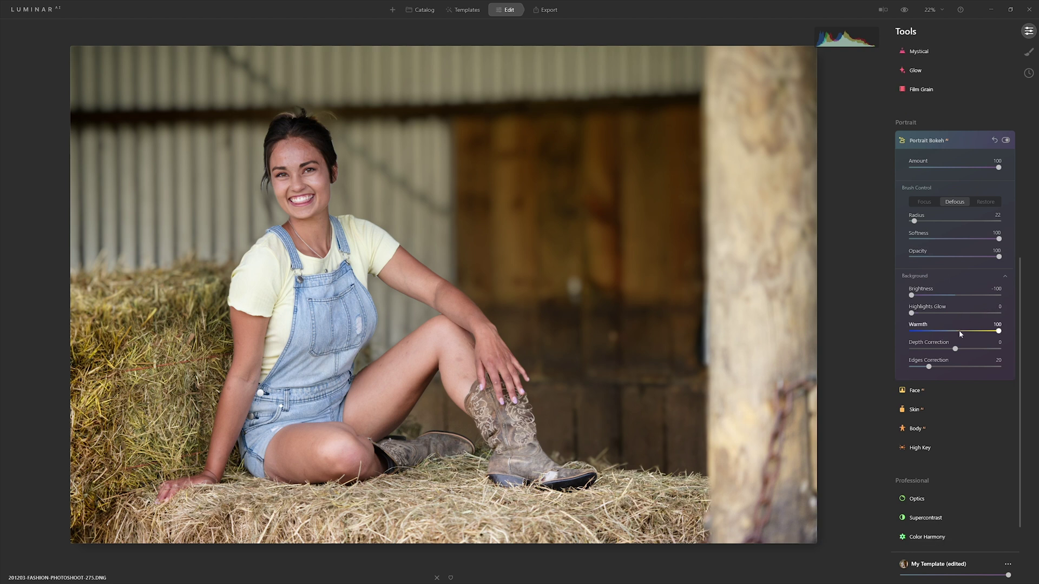
drag(955, 349, 945, 349)
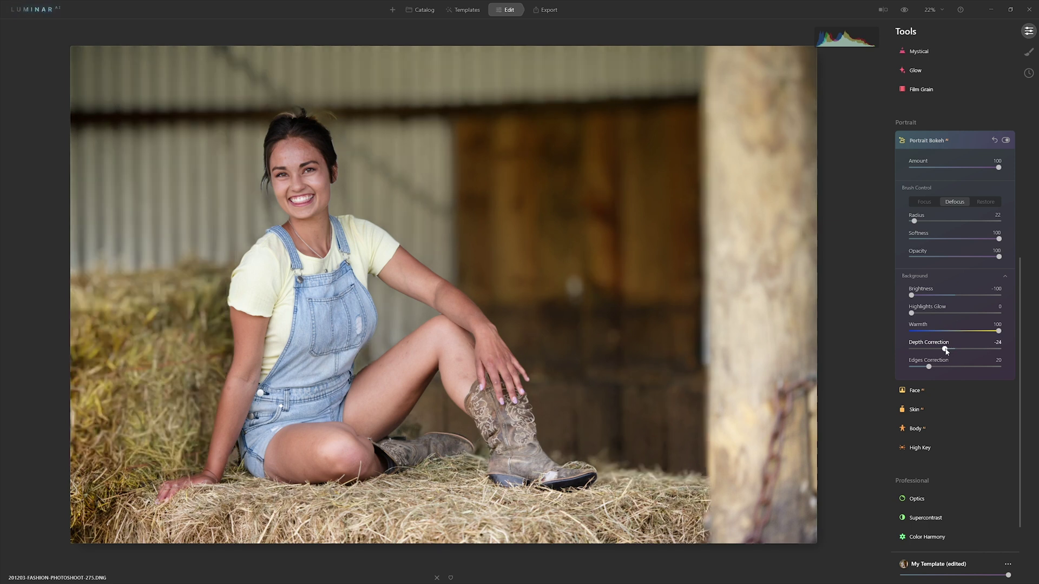
drag(953, 348, 972, 348)
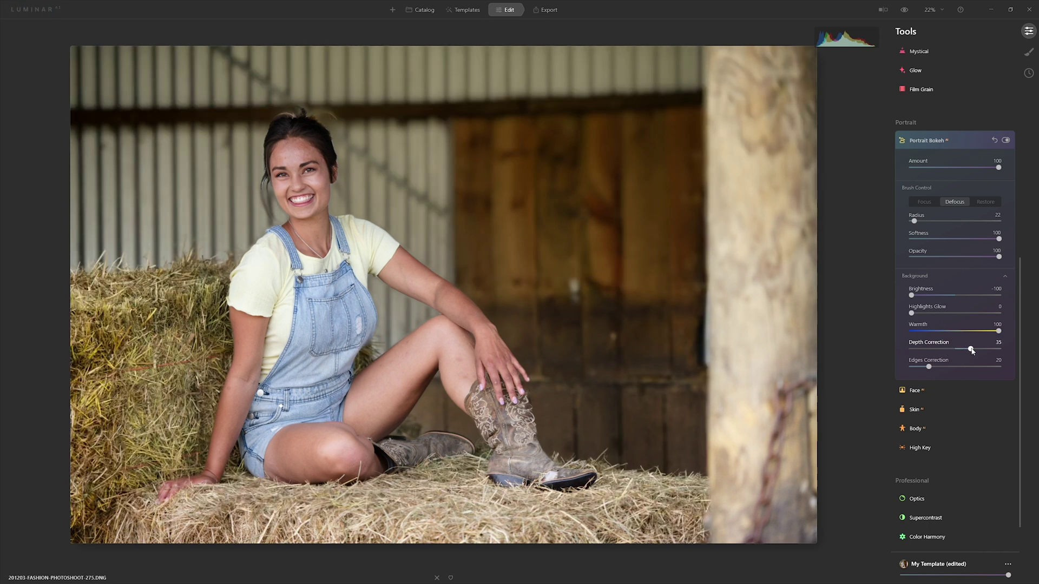
Adjust Portrait Bokeh to Edges Correction 47, Depth Correction 0 and Amount 80.
drag(928, 366, 953, 367)
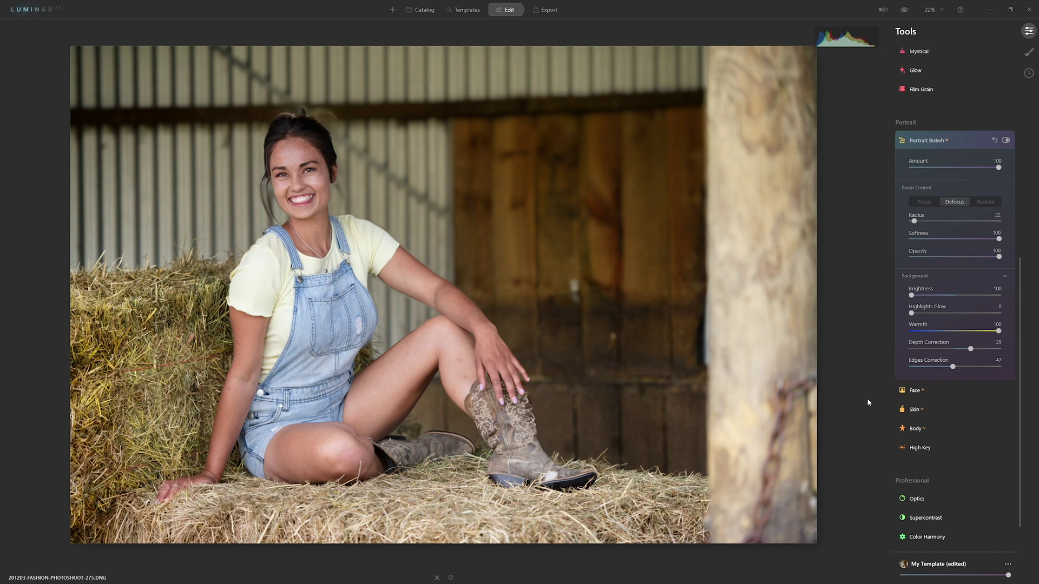
double_click(968, 350)
drag(998, 167, 981, 169)
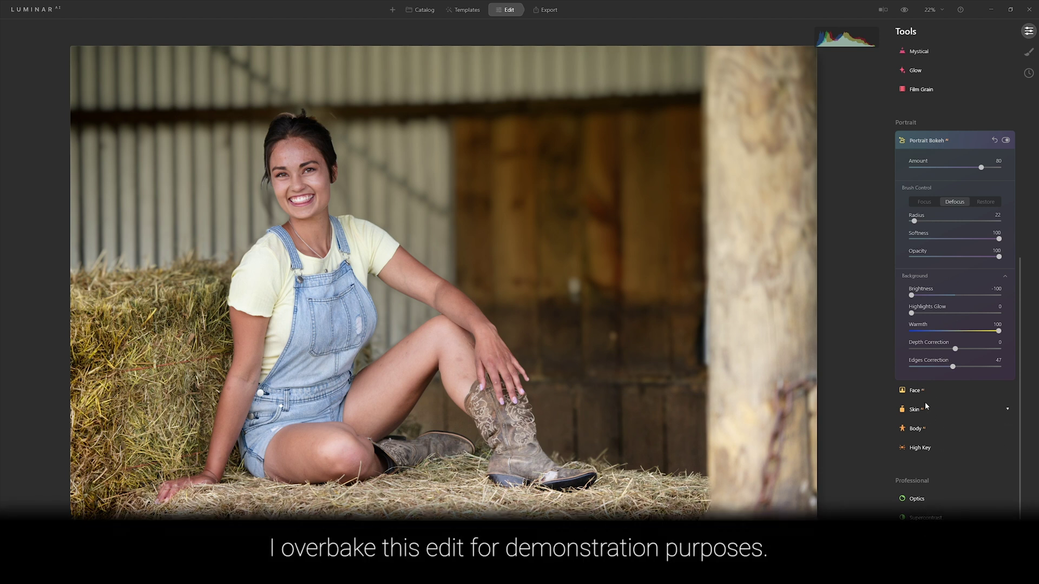
click(926, 448)
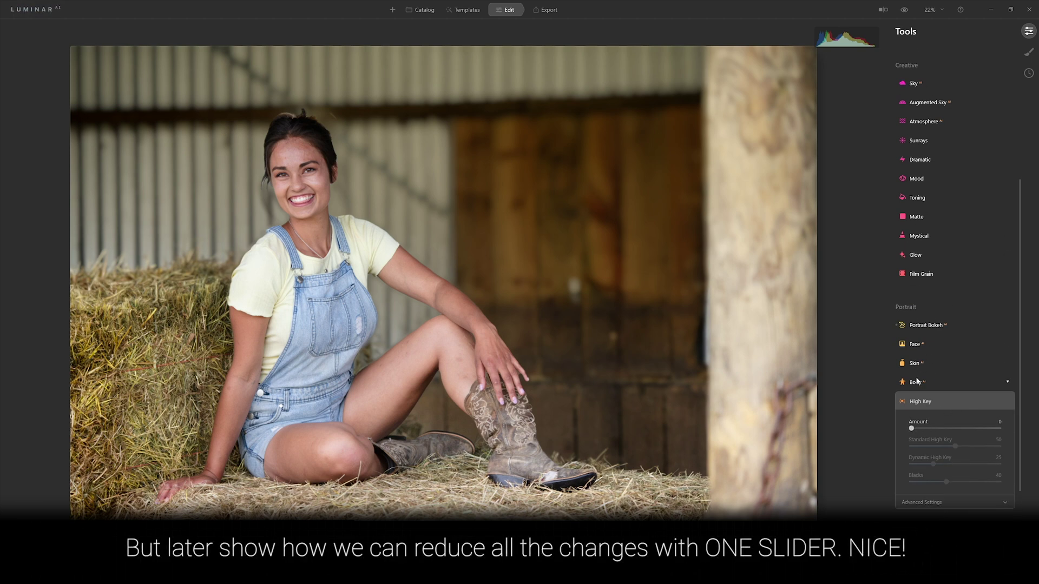
drag(914, 430, 887, 440)
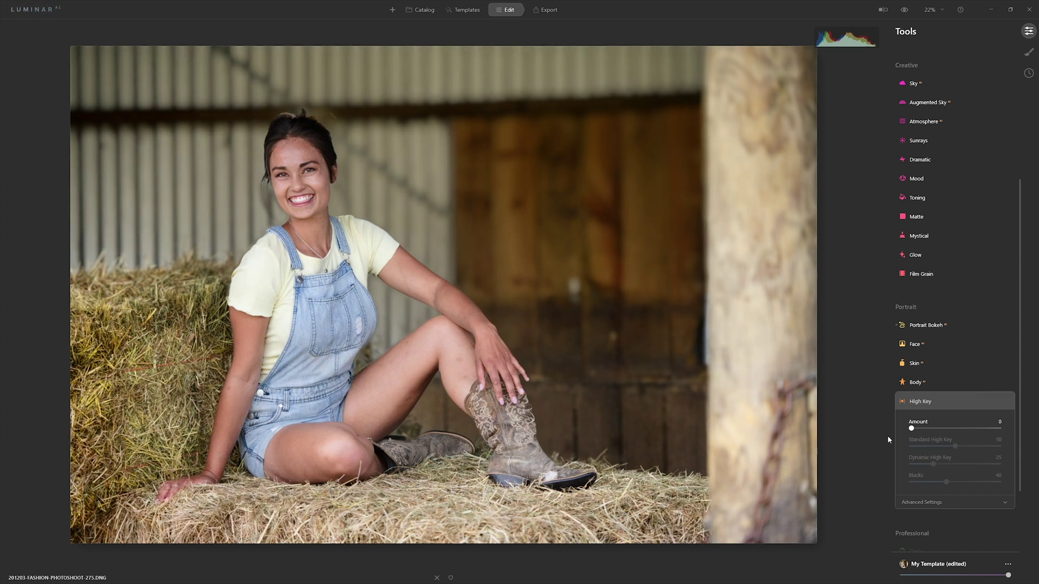
click(928, 400)
Brighten the woman's face in Face AI by setting Face Light to 22.
click(920, 343)
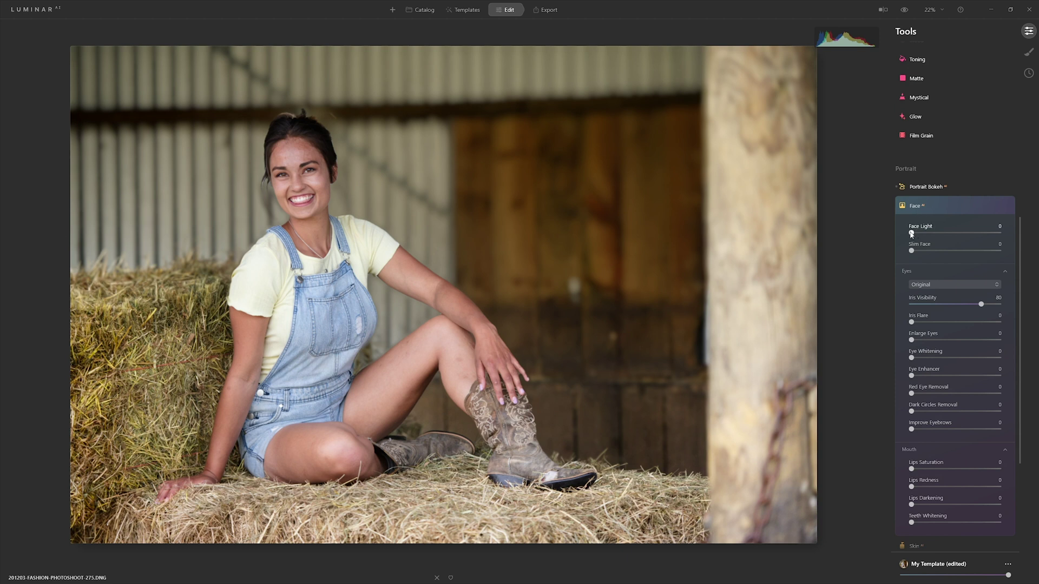
mouse_move(912, 233)
mouse_down()
mouse_move(997, 236)
mouse_move(931, 235)
mouse_up()
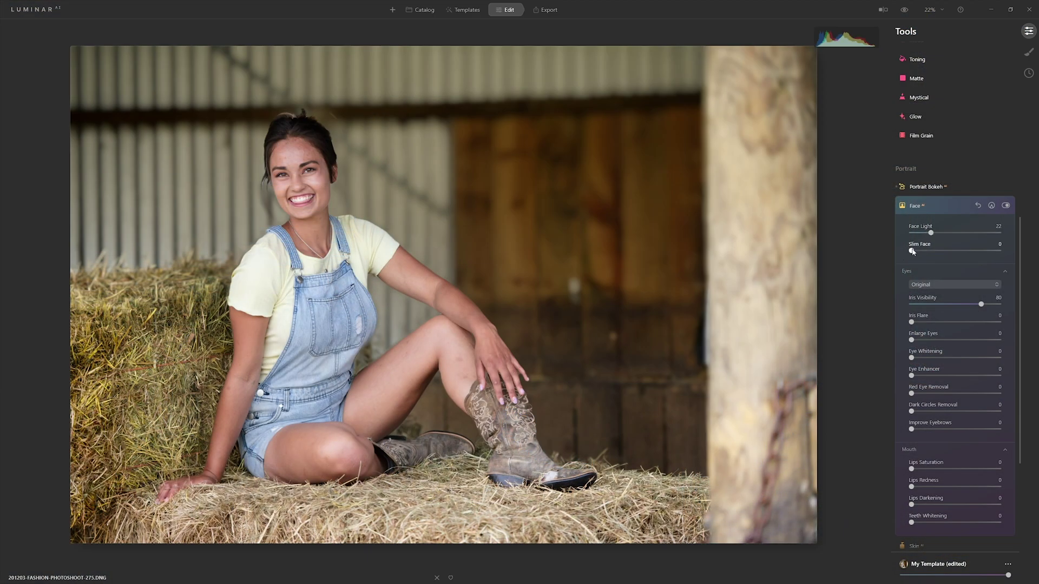
Try Slim Face at 34 and 15 on the woman's face before resetting it to 0.
drag(912, 250, 942, 254)
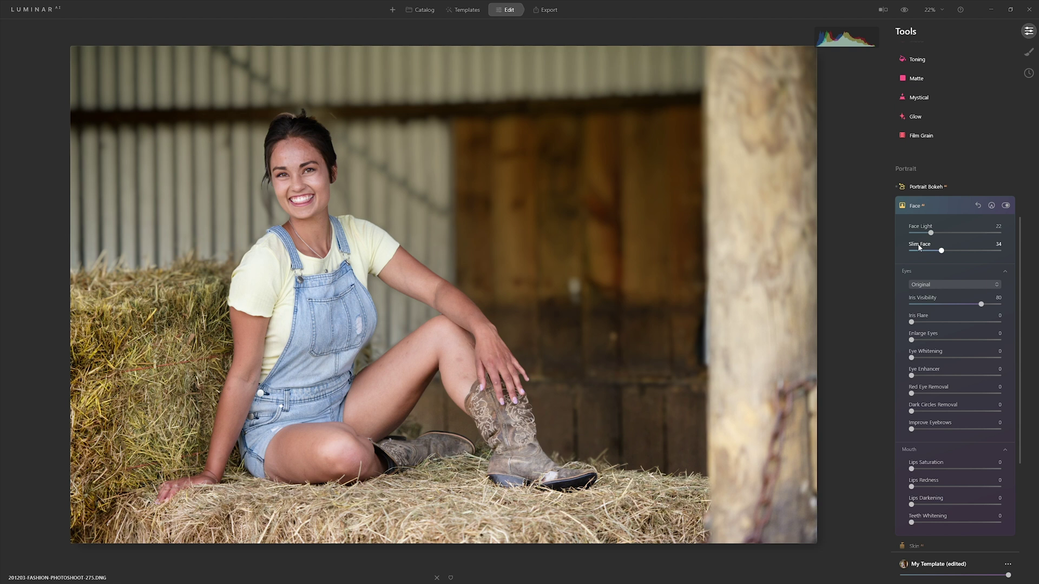
drag(941, 251, 925, 256)
scroll(345, 239, up, 3)
scroll(345, 239, up, 4)
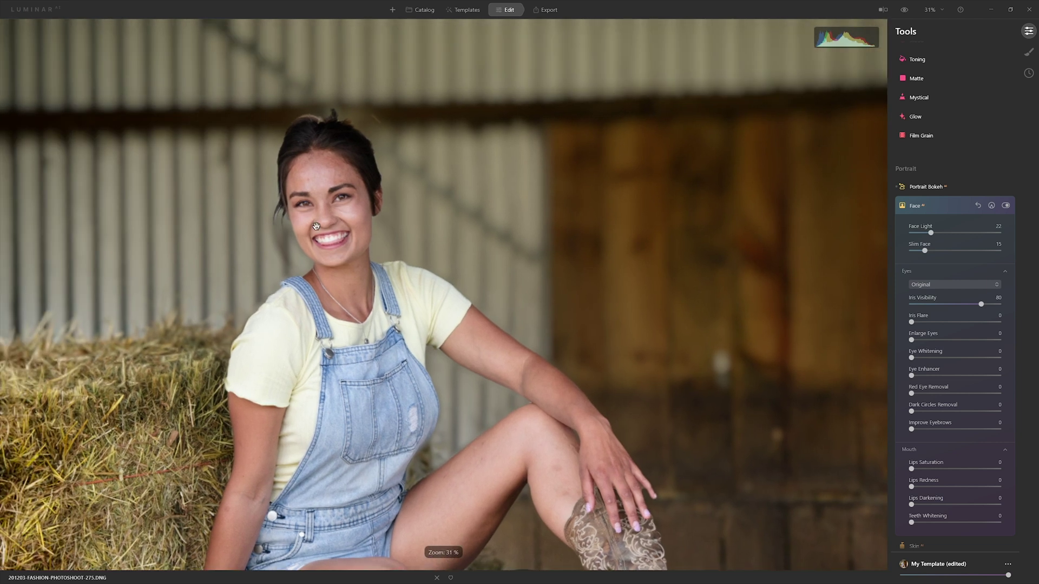
scroll(352, 146, up, 1)
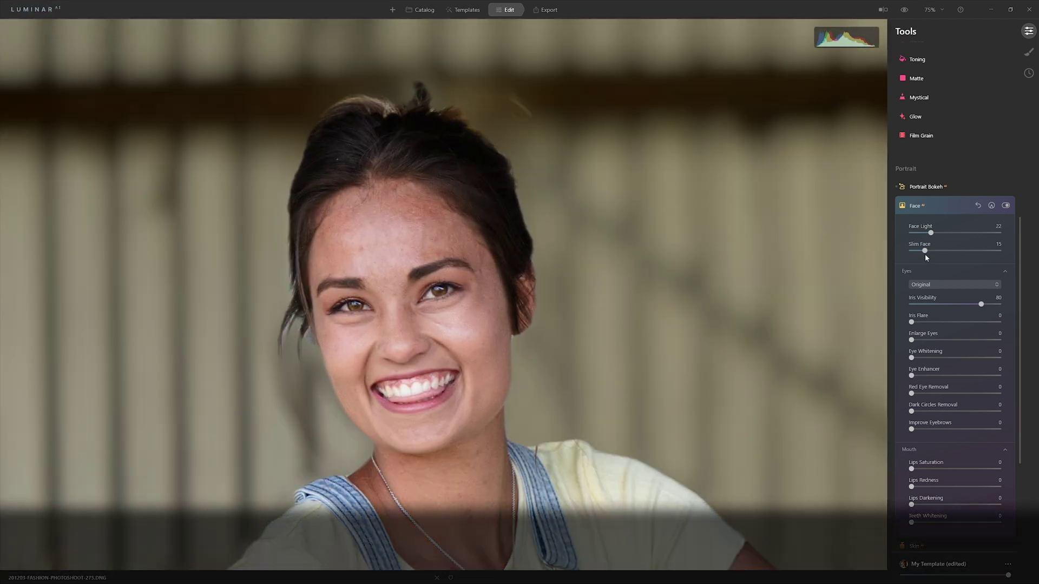
drag(924, 251, 900, 251)
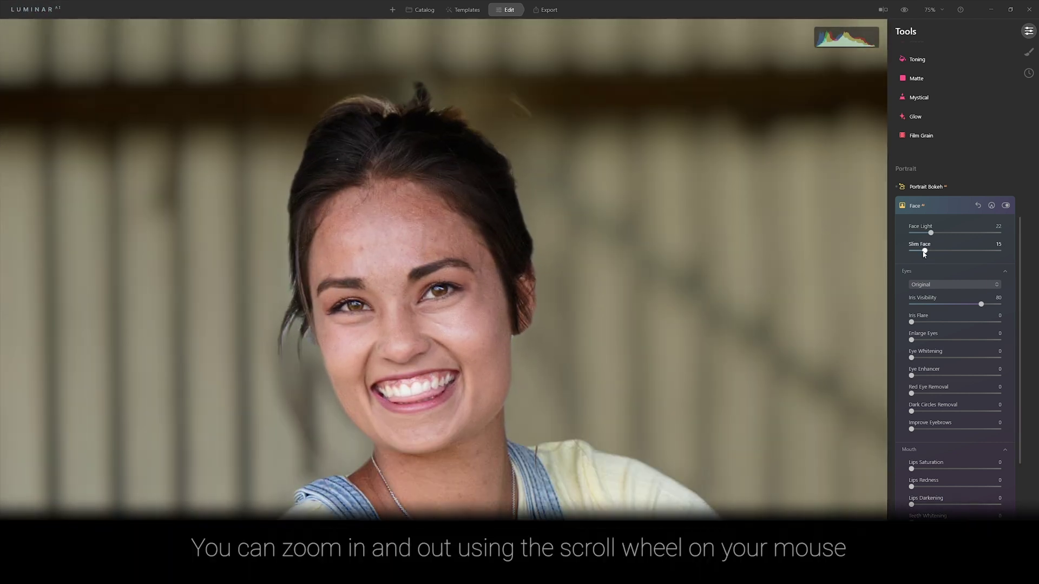
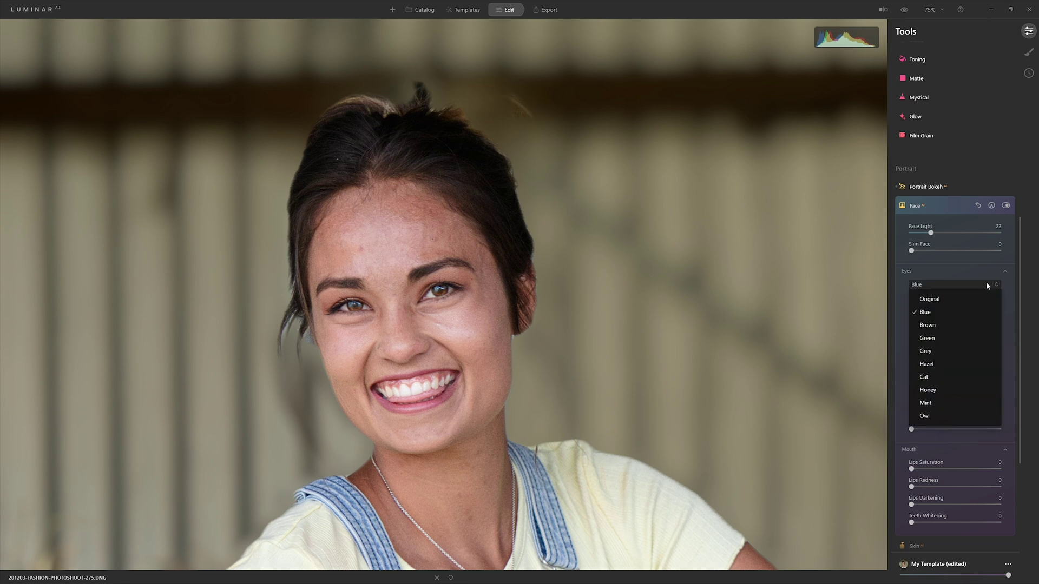
Restore the eye colour to Original, set Iris Visibility to 100, and try Enlarge Eyes at 100 before setting it to 15.
click(933, 297)
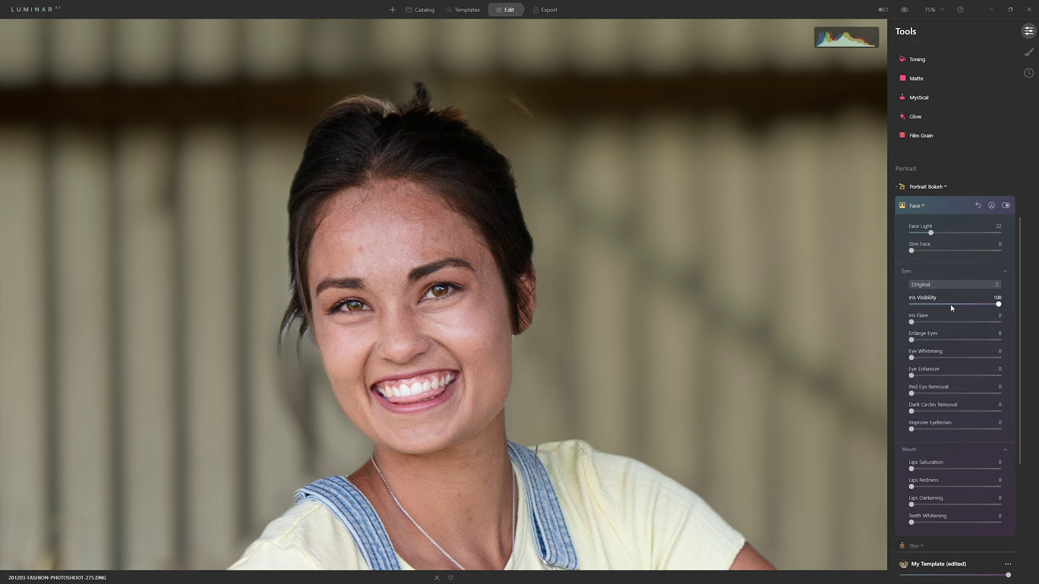
drag(911, 340, 998, 340)
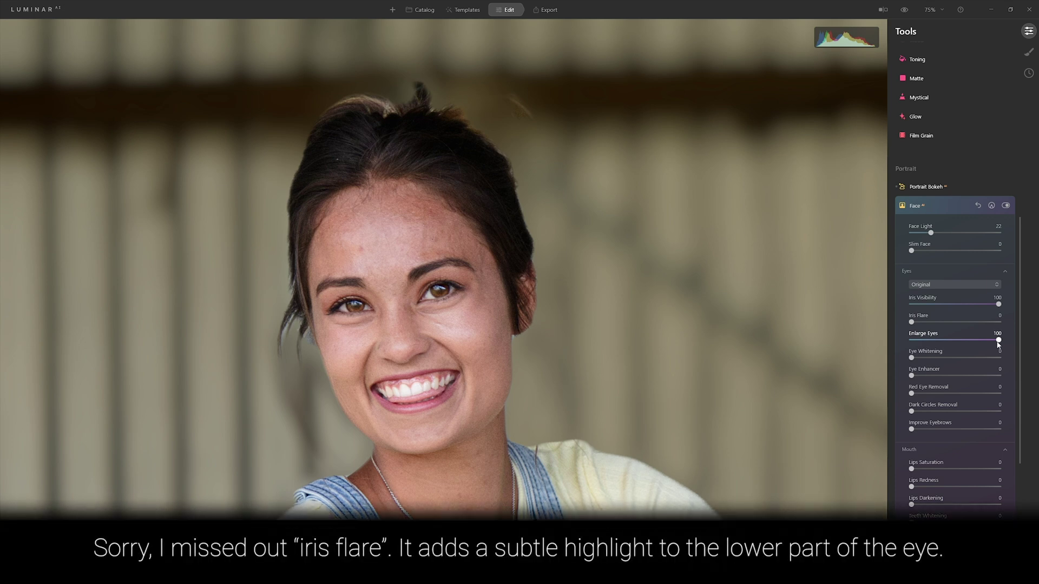
drag(996, 342, 927, 344)
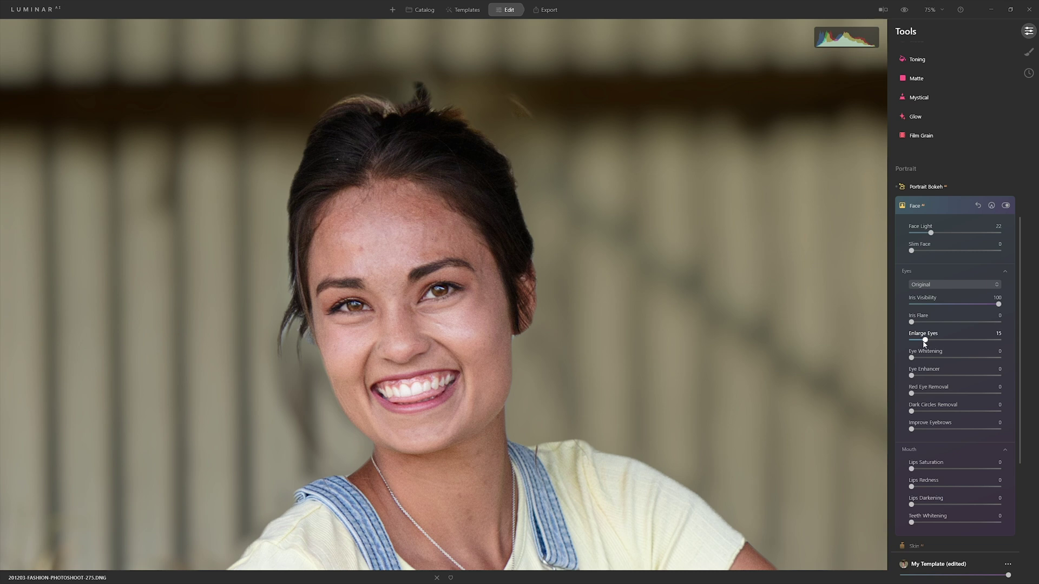
Set Eye Whitening and Eye Enhancer to 100 and compare the portrait with the Face adjustments off and on.
drag(912, 358, 1000, 358)
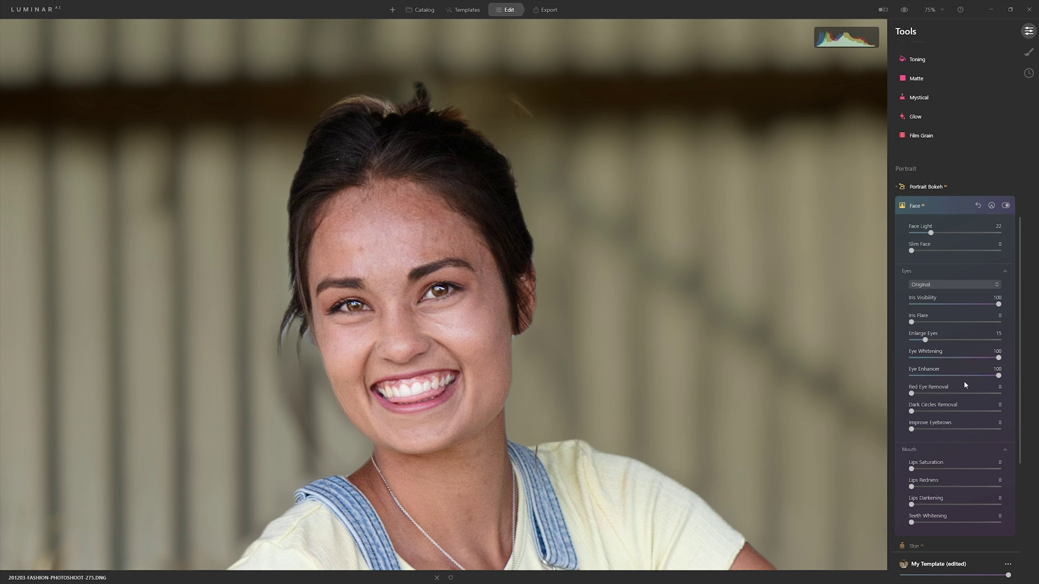
click(1005, 206)
click(1005, 206)
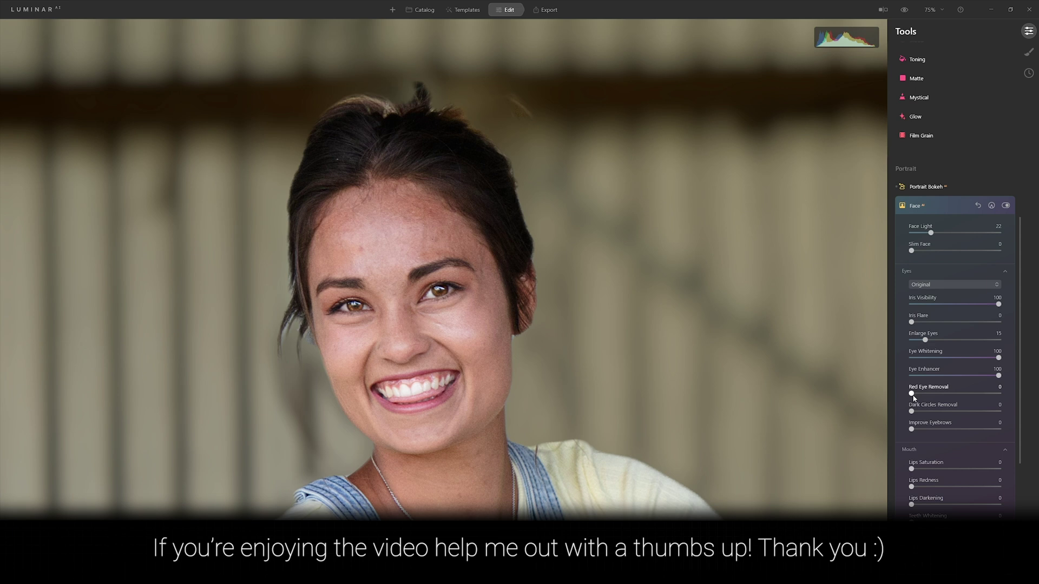
mouse_move(912, 397)
mouse_down()
mouse_move(978, 392)
mouse_move(898, 407)
mouse_up()
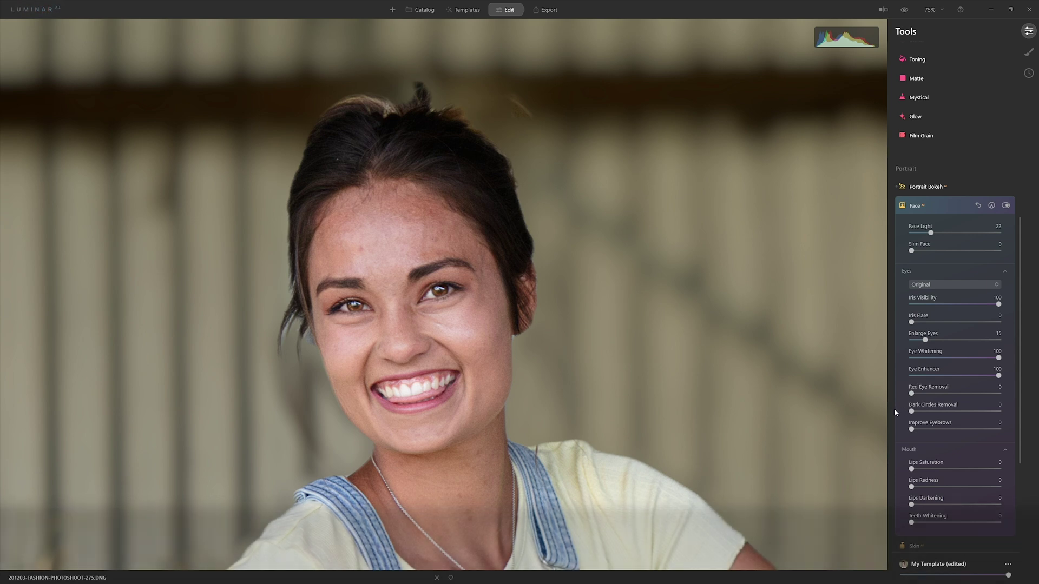
Set Dark Circles Removal to 25 and Improve Eyebrows to 30, after trying them at 50 and 100.
drag(911, 411, 956, 412)
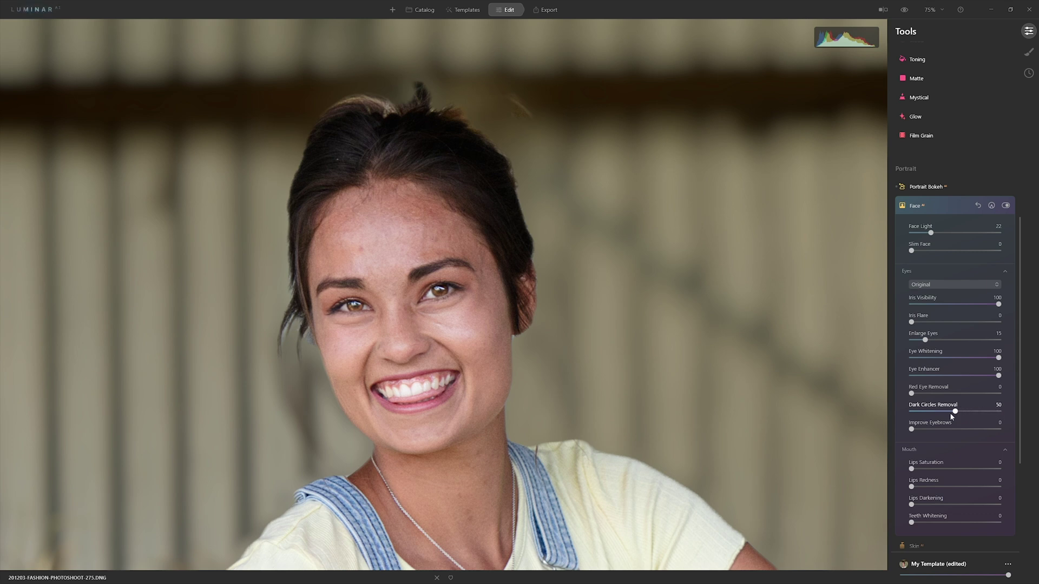
drag(956, 412, 933, 414)
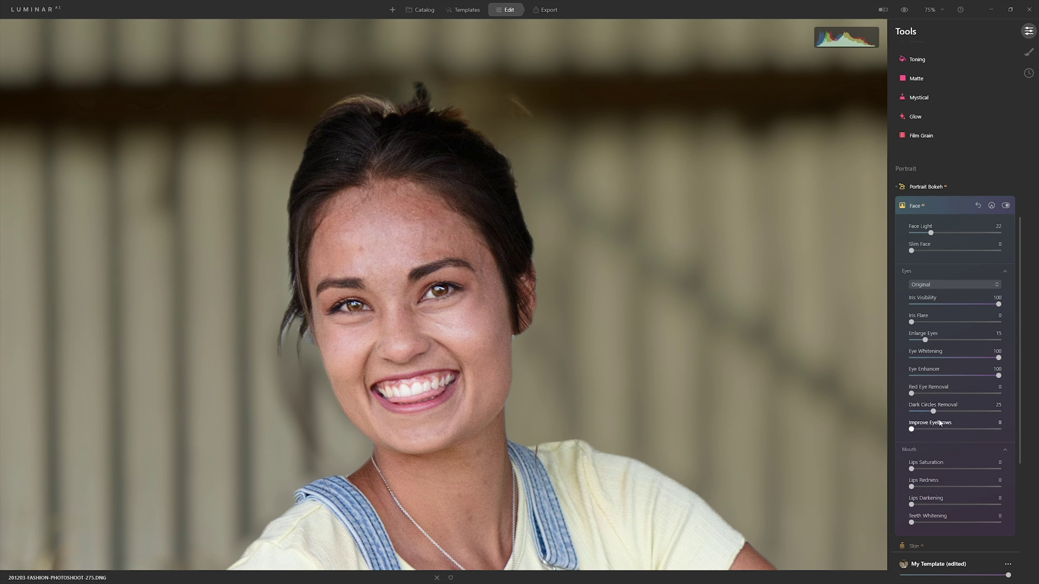
drag(912, 430, 1022, 438)
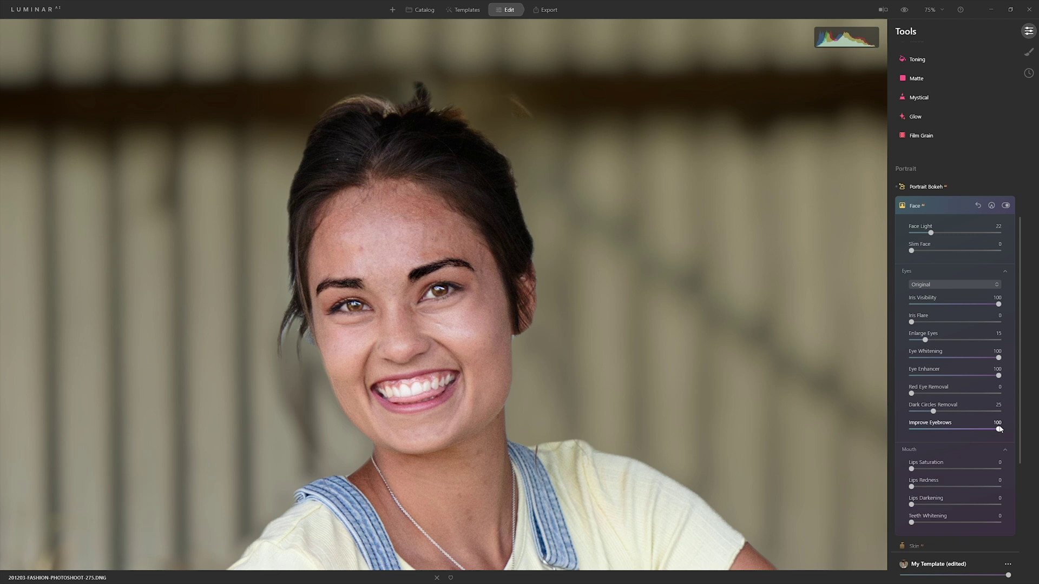
drag(998, 431, 942, 433)
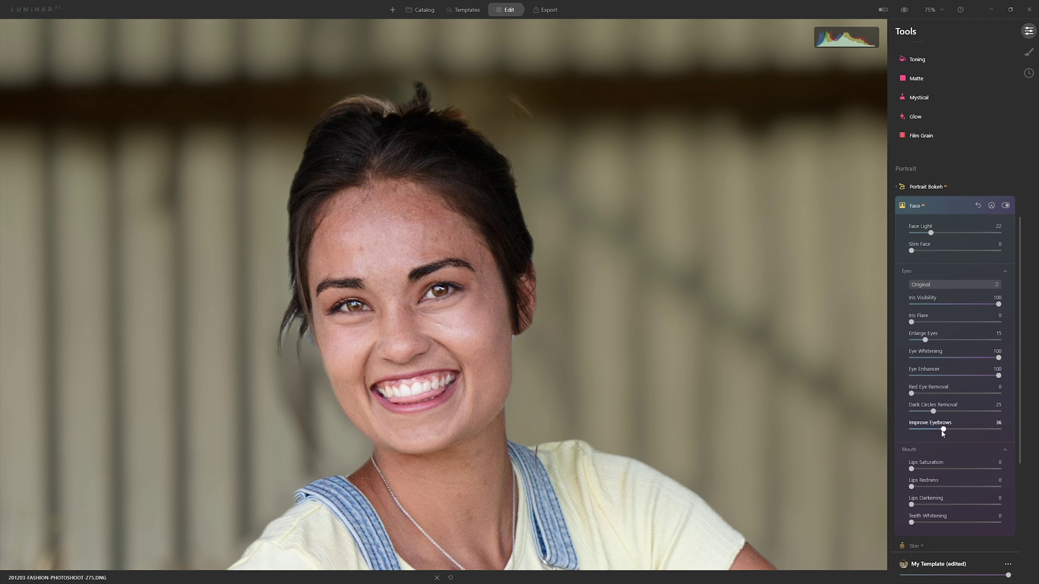
drag(920, 429, 938, 430)
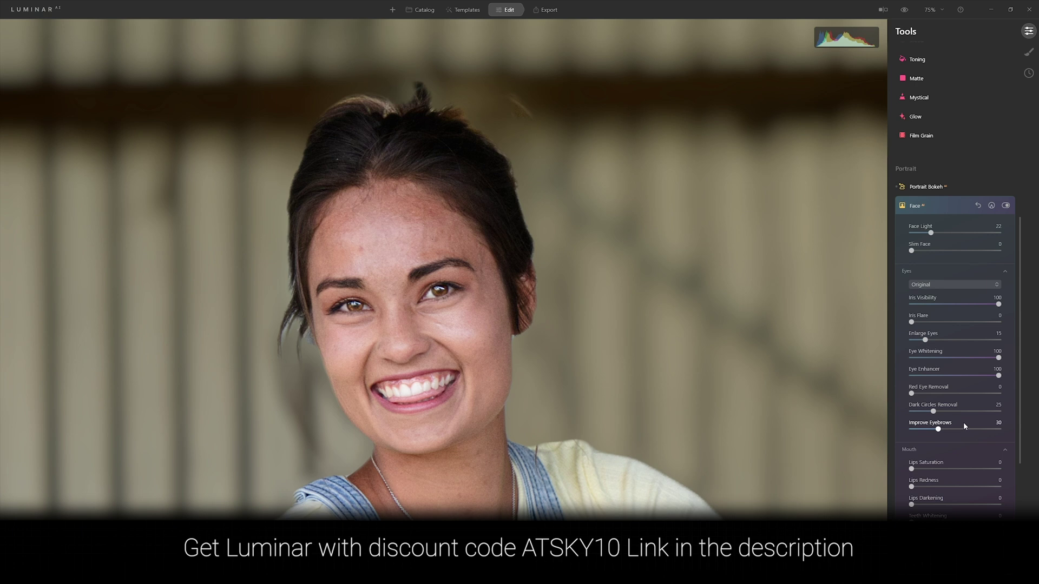
Intensify the lips with Lips Saturation 63, Lips Redness 55 and Lips Darkening 66.
scroll(909, 433, down, 2)
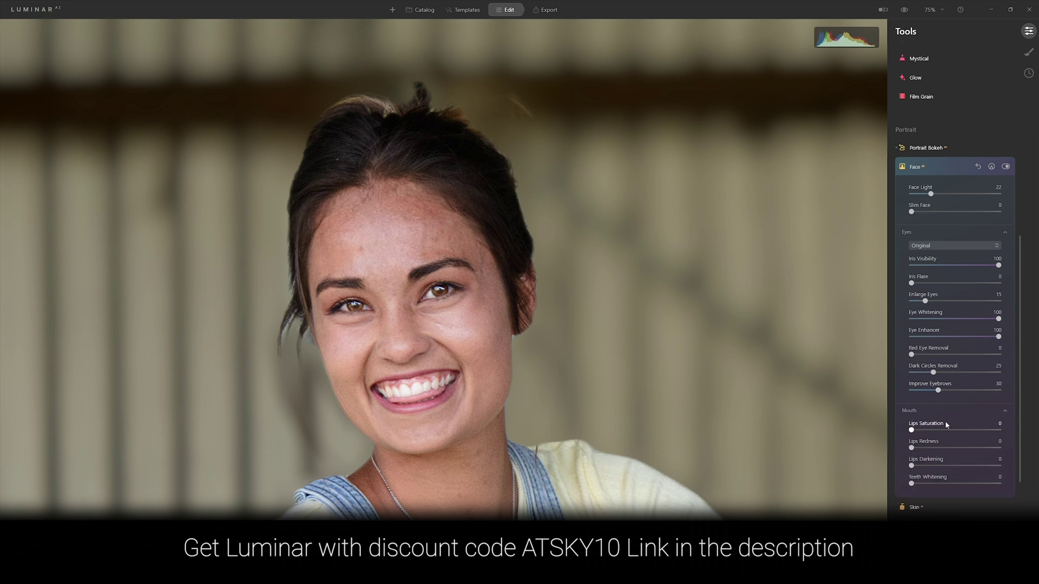
drag(912, 430, 1000, 428)
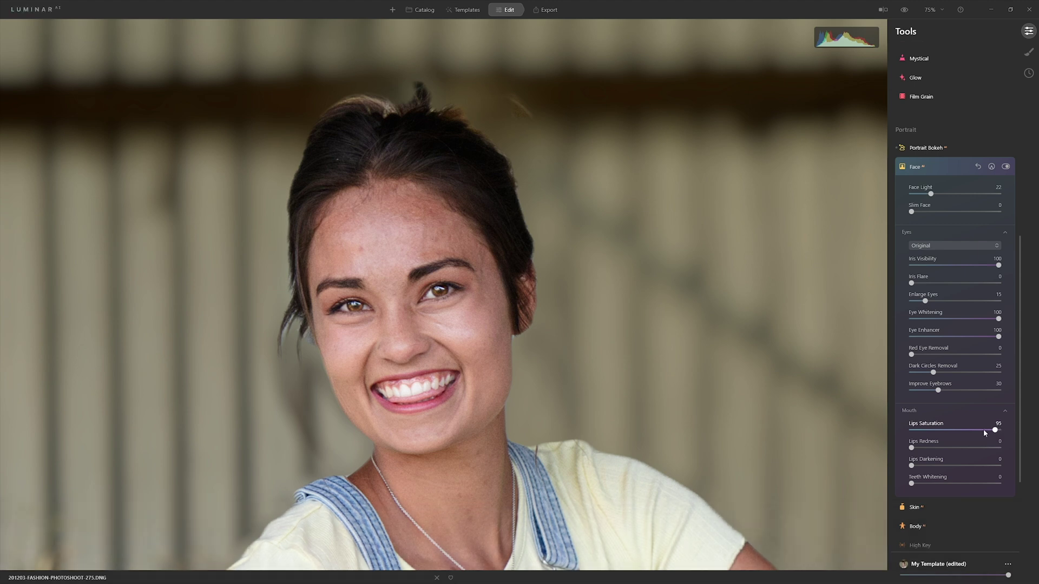
click(912, 432)
drag(912, 431, 967, 430)
drag(912, 449, 960, 448)
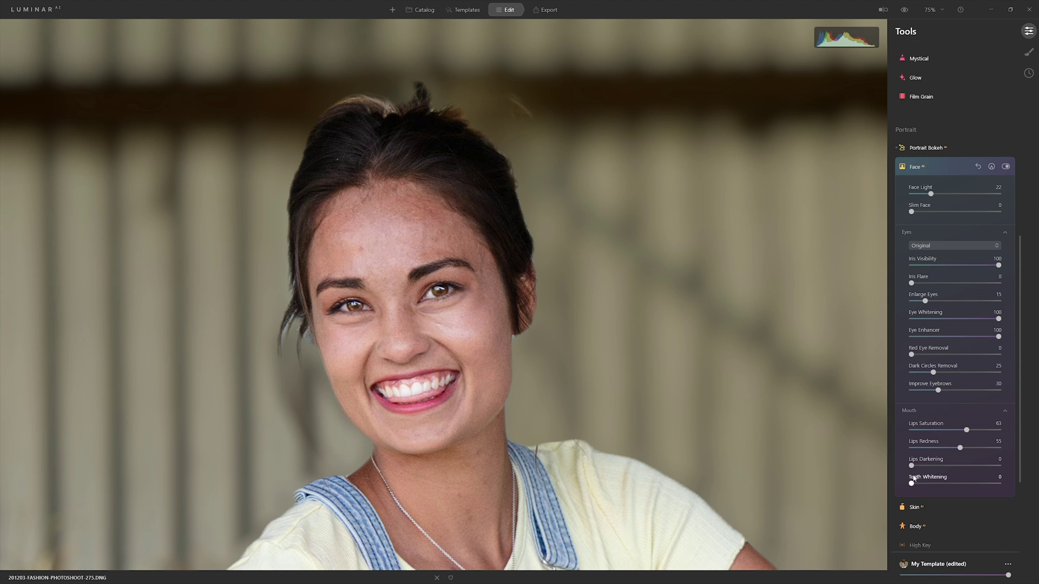
mouse_move(978, 464)
mouse_down()
mouse_move(993, 465)
mouse_move(968, 466)
mouse_up()
Try strong Teeth Whitening, reduce it to 17, and close the Face settings.
drag(913, 483, 1004, 482)
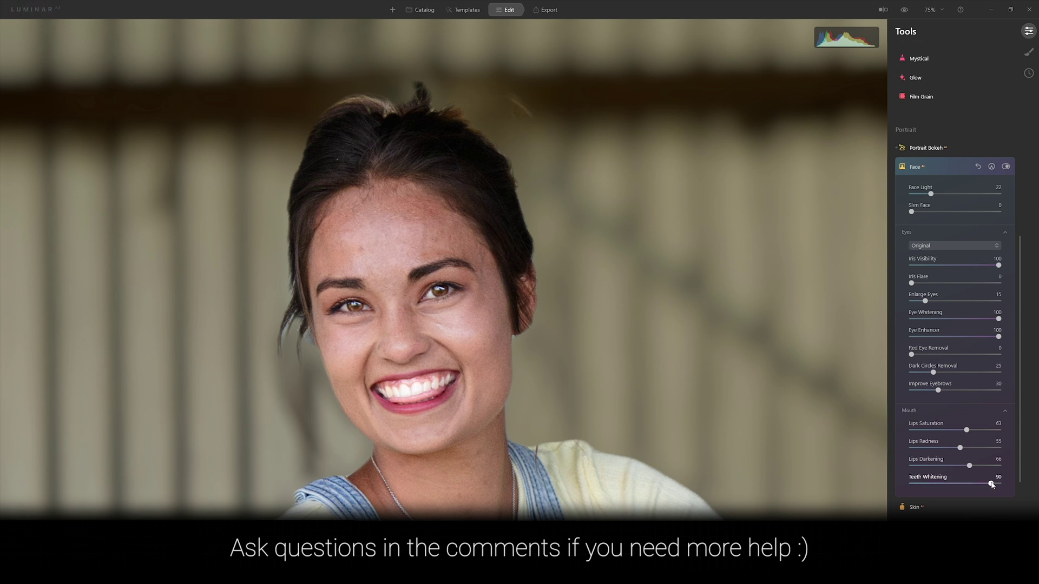
drag(1001, 482, 928, 486)
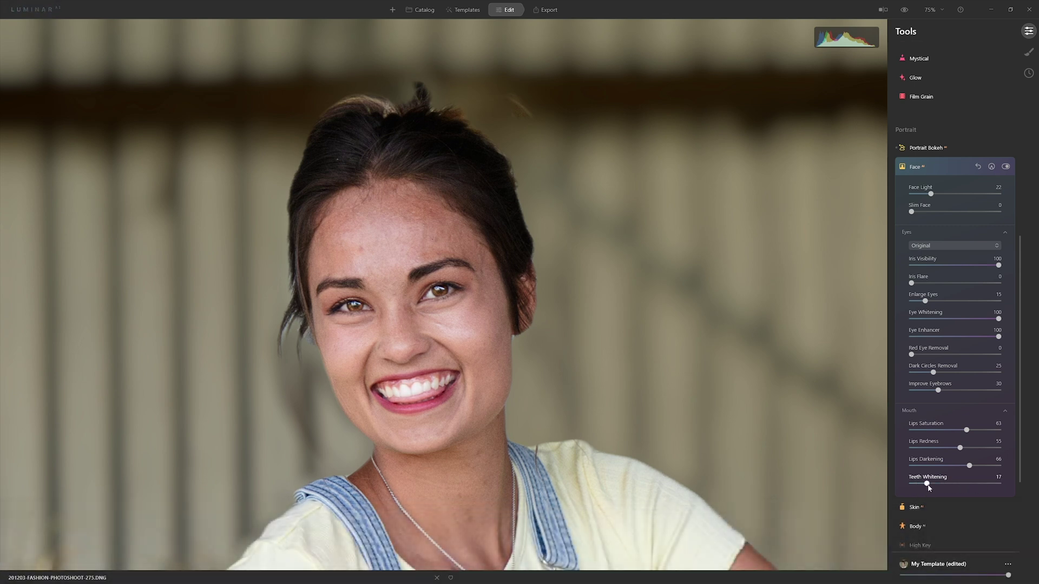
click(952, 165)
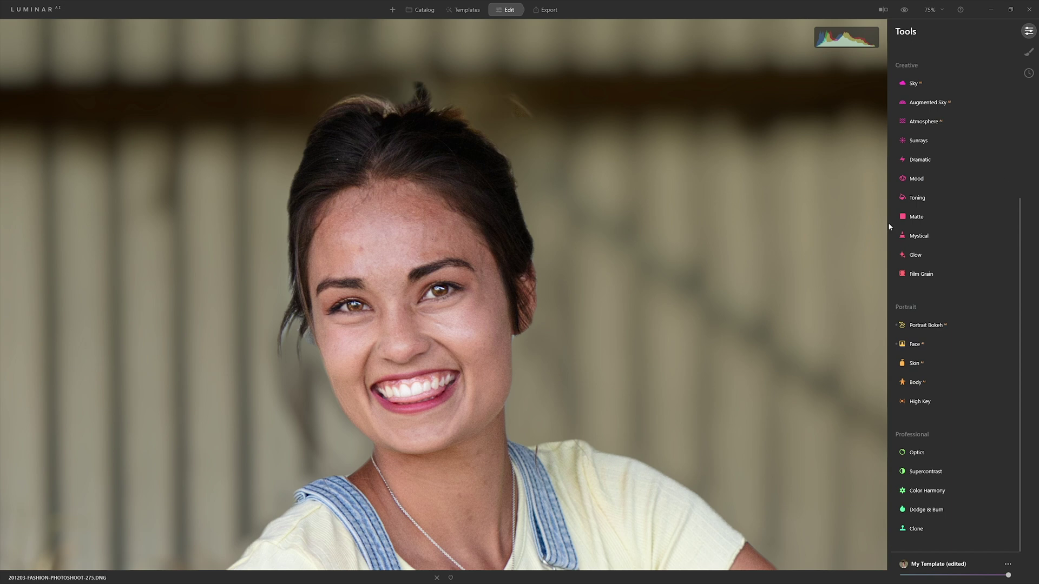
Smooth the skin with Skin AI, comparing Amount 100 with the effect off and on, and set the Amount to 62.
click(926, 362)
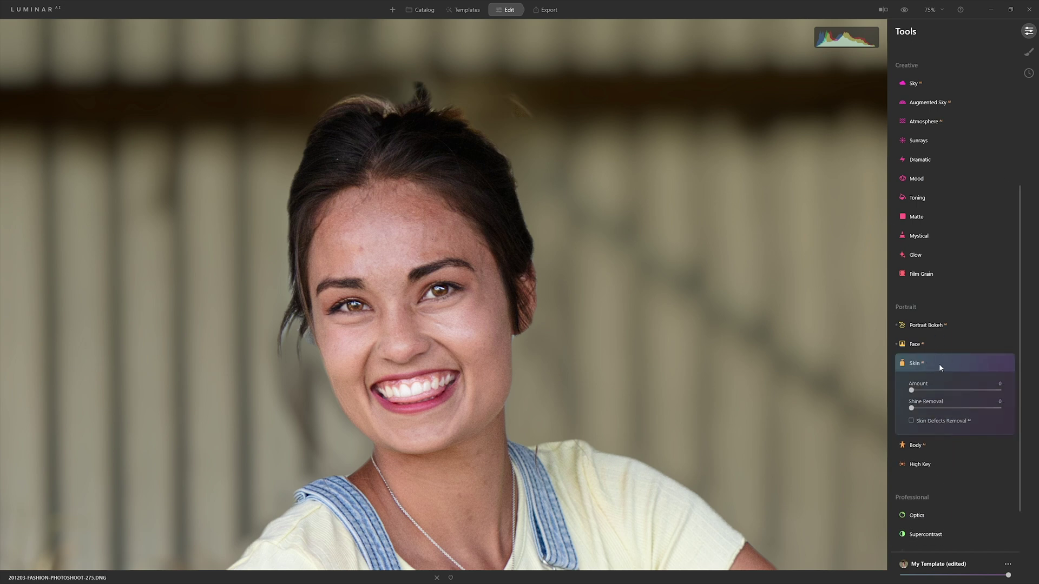
drag(911, 390, 1008, 392)
click(1005, 366)
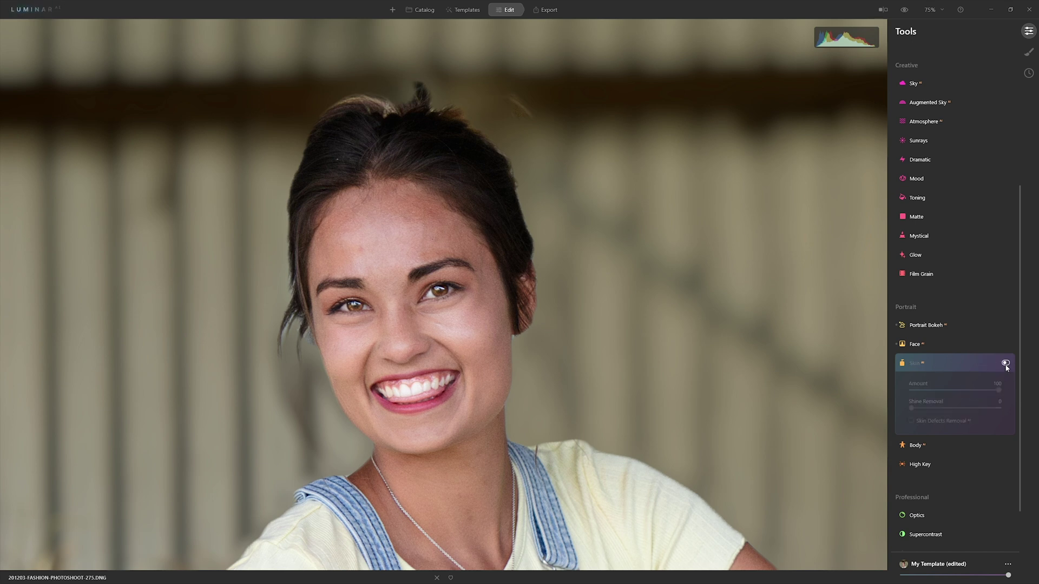
click(1005, 365)
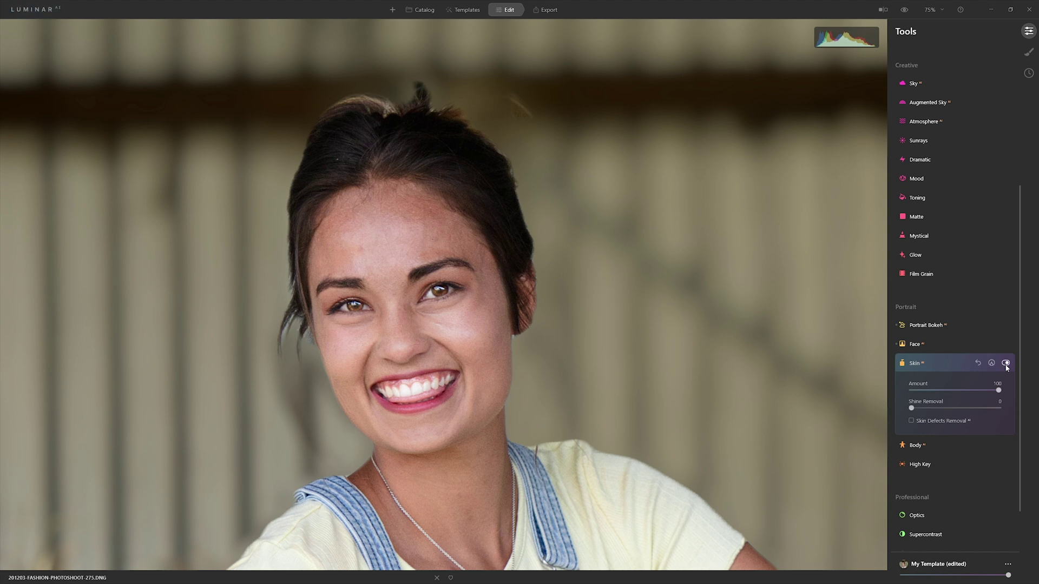
click(1005, 364)
click(1005, 364)
drag(1000, 391, 966, 390)
Check the Skin AI masking options without painting a mask, and enable Skin Defects Removal.
click(991, 363)
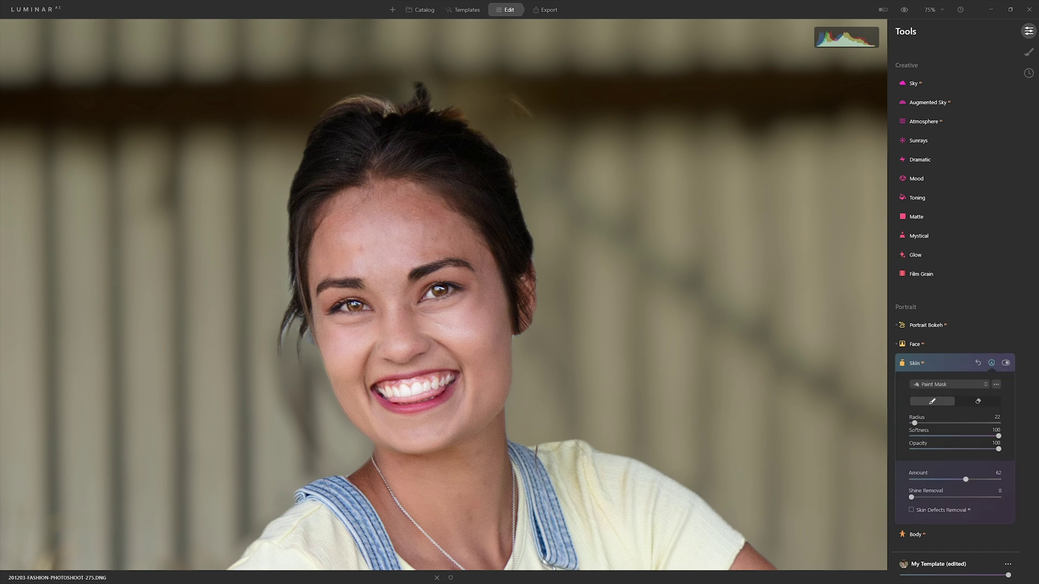
click(992, 363)
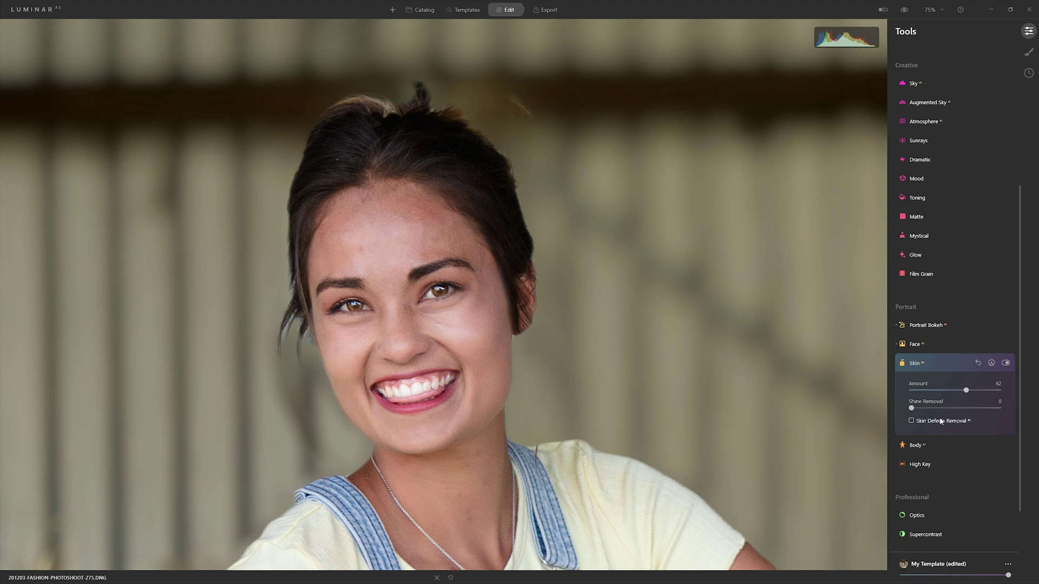
click(939, 422)
click(912, 424)
Clone the woman's right eye onto her forehead using the Clone tool with a radius of 51.
scroll(941, 412, down, 3)
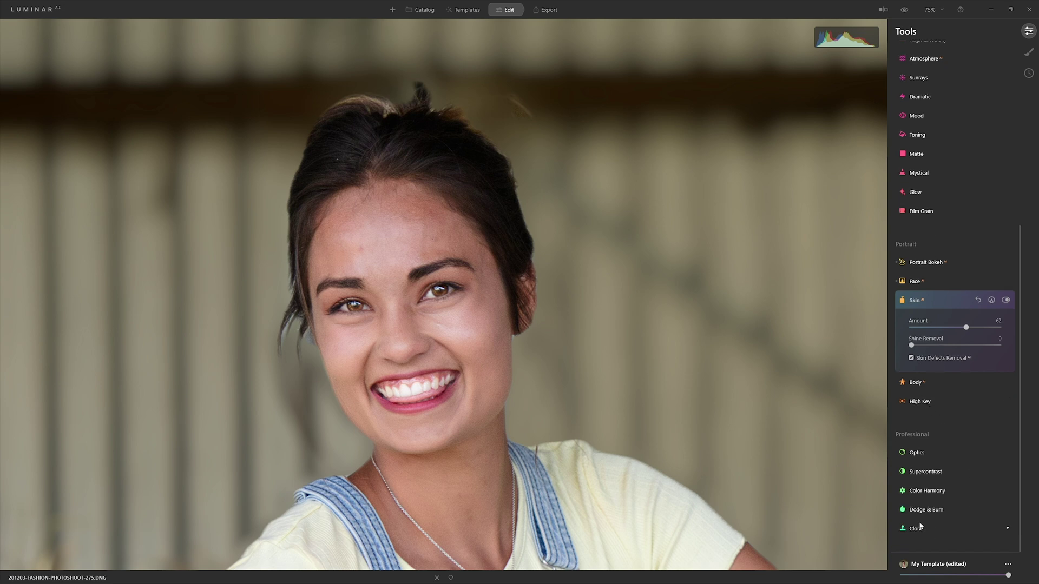
click(920, 528)
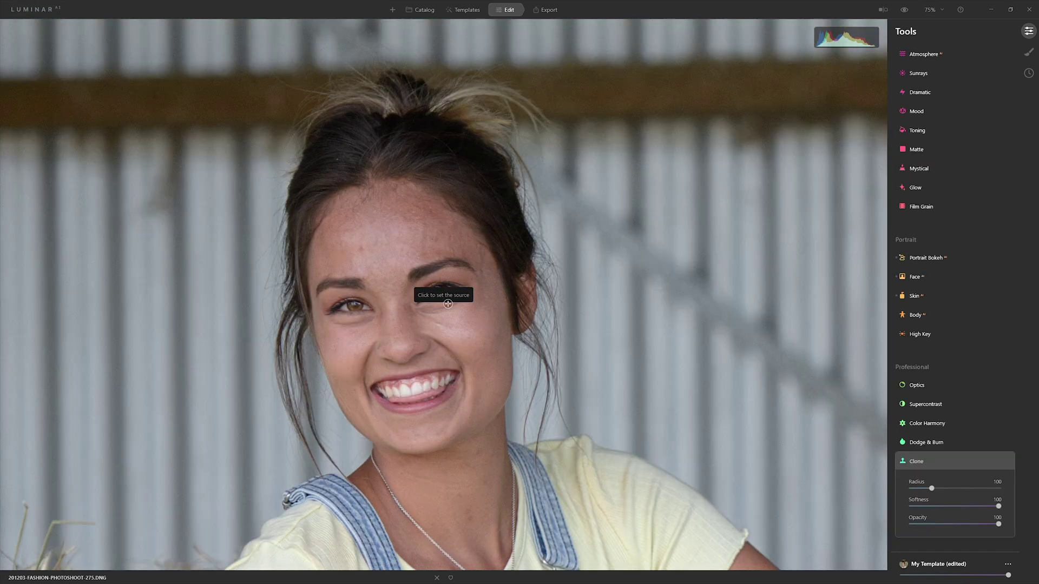
key(bracketleft)
click(352, 305)
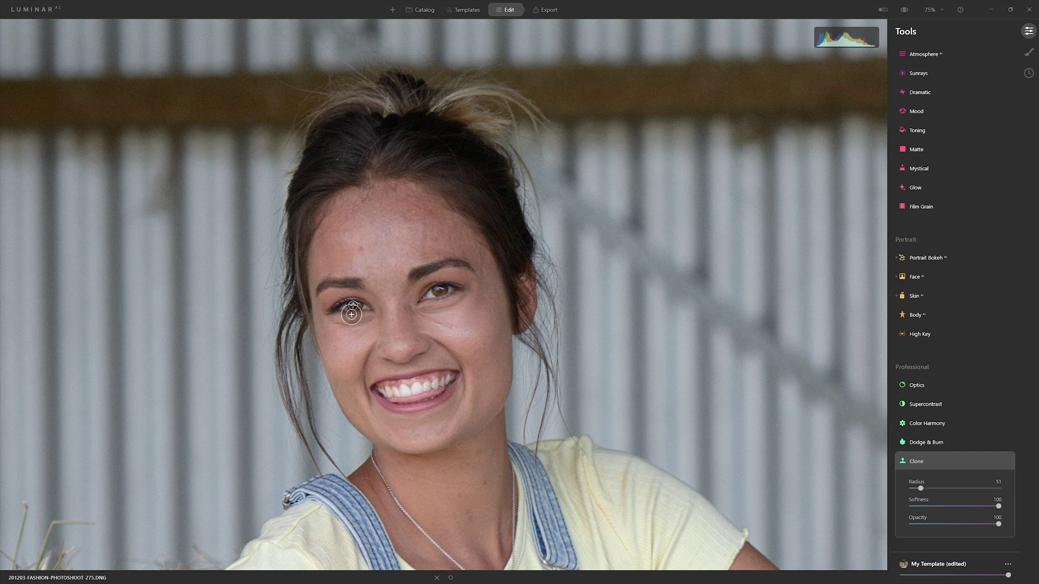
mouse_move(385, 233)
mouse_down()
mouse_move(403, 235)
mouse_move(374, 235)
mouse_move(416, 238)
mouse_up()
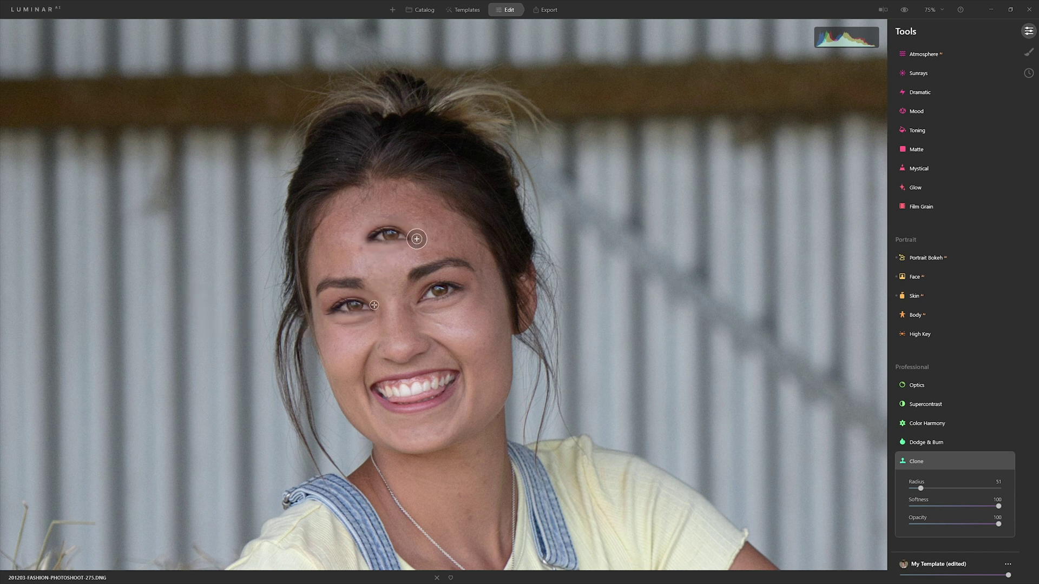
Undo the cloned forehead eye, then clone clean skin over the facial blemishes at Opacity 49 with a radius of 38.
key(ctrl+z)
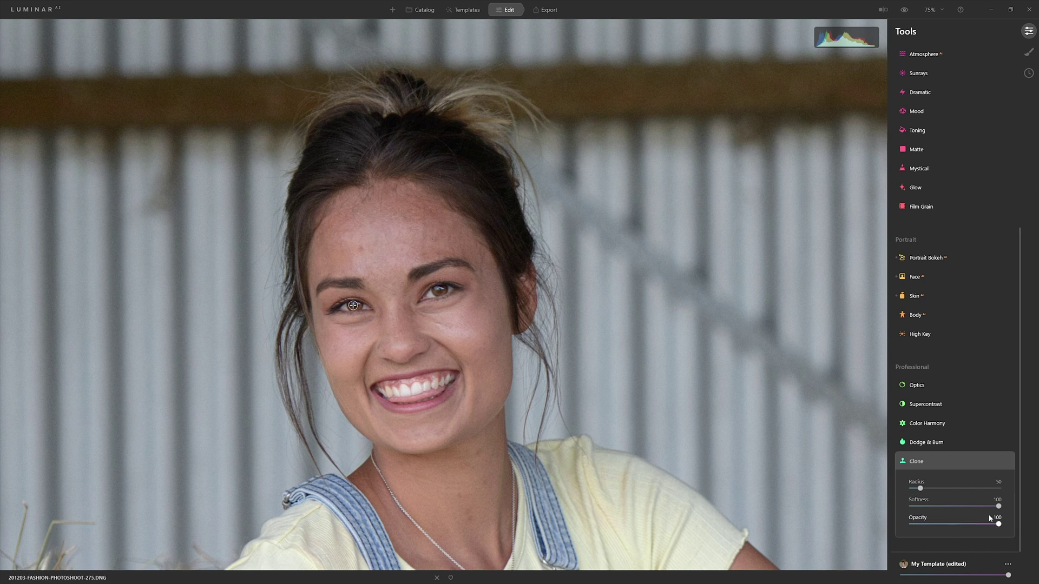
drag(997, 523, 954, 524)
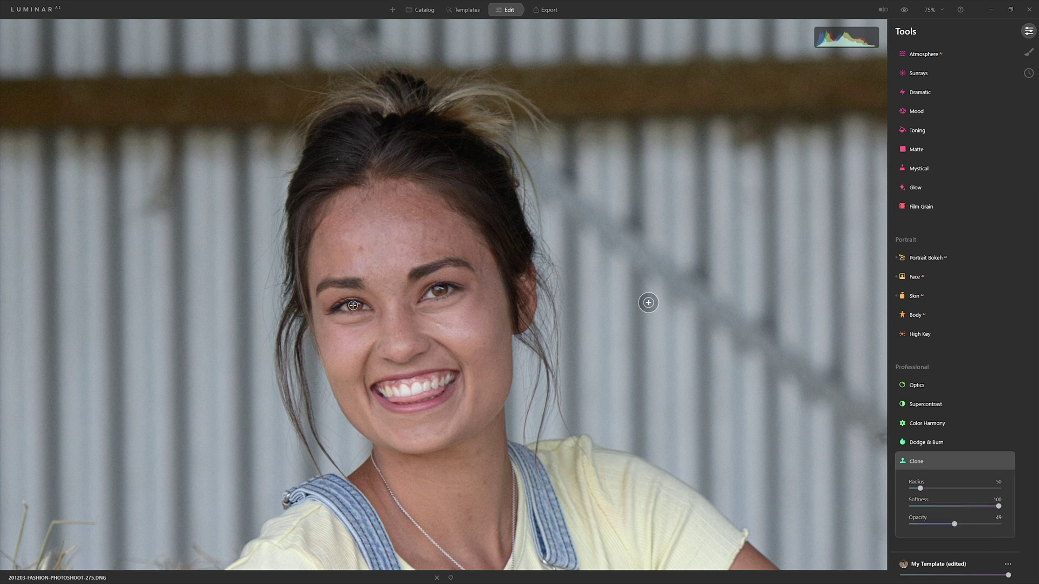
alt+click(368, 264)
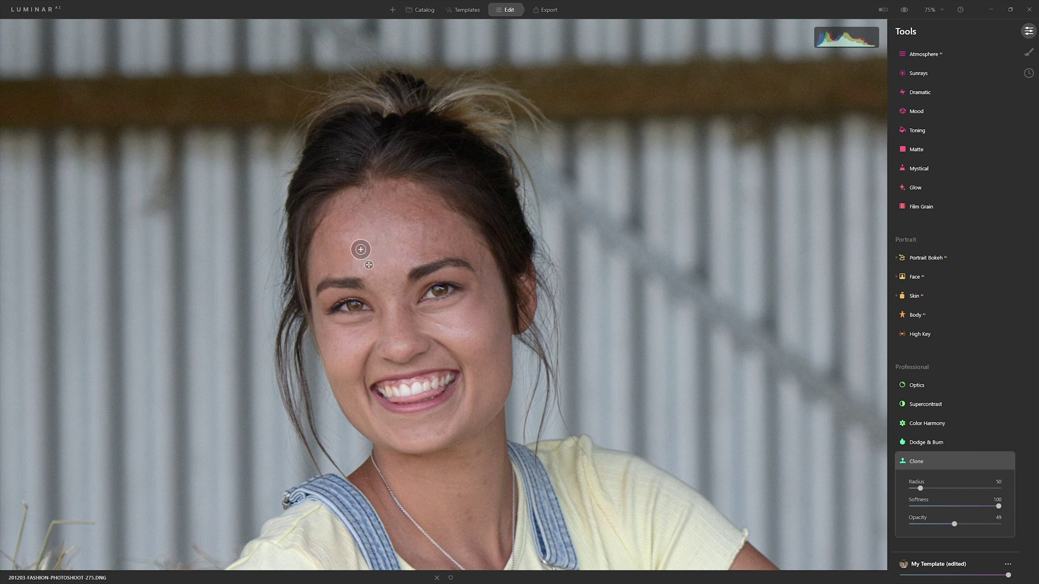
key(bracketleft)
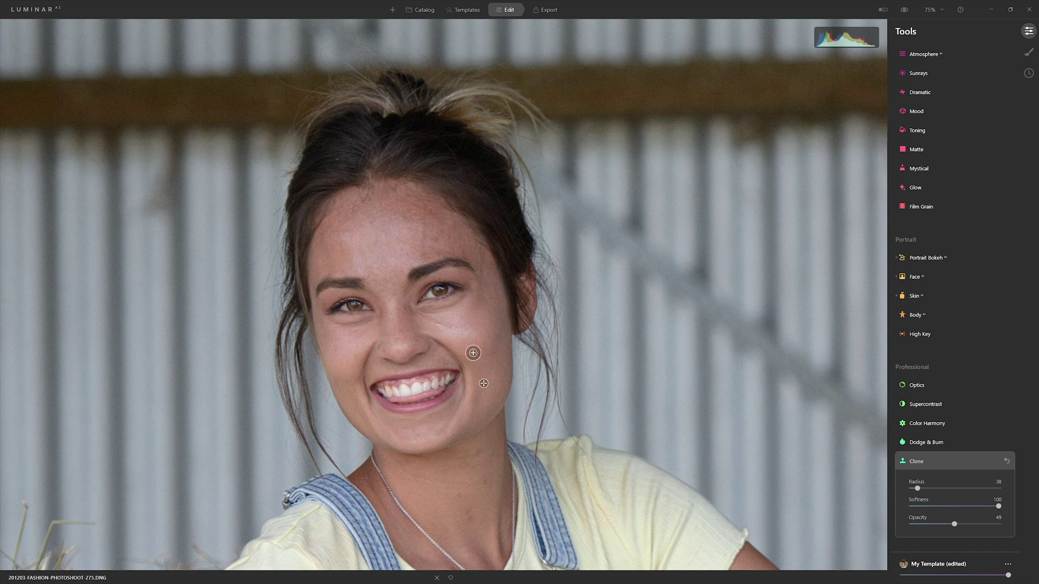
click(409, 253)
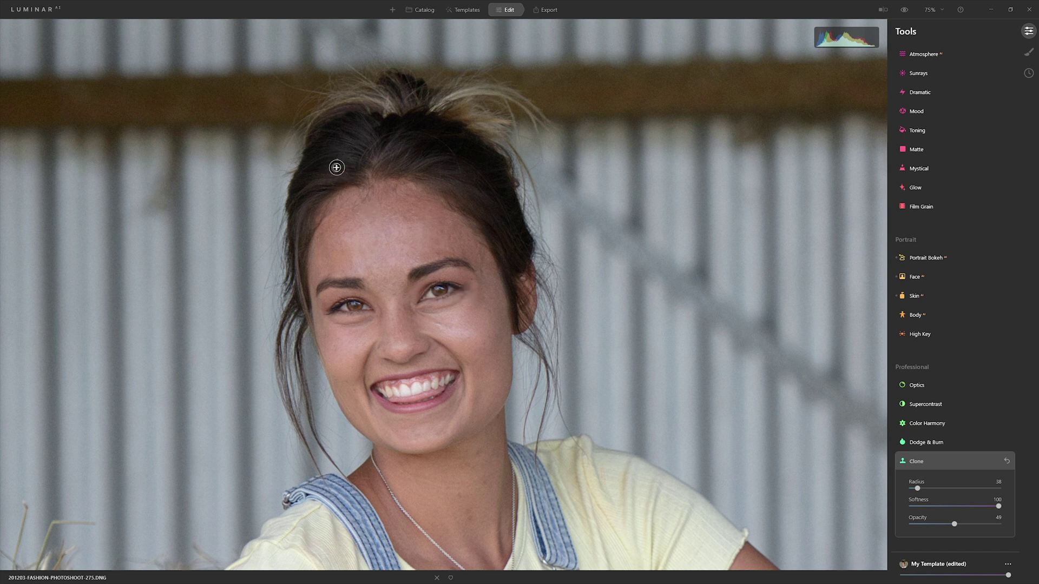
Reduce the Clone radius to 14, then leave cloning and open the Body AI settings.
key(bracketleft)
key(bracketleft)
key(bracketleft)
key(bracketleft)
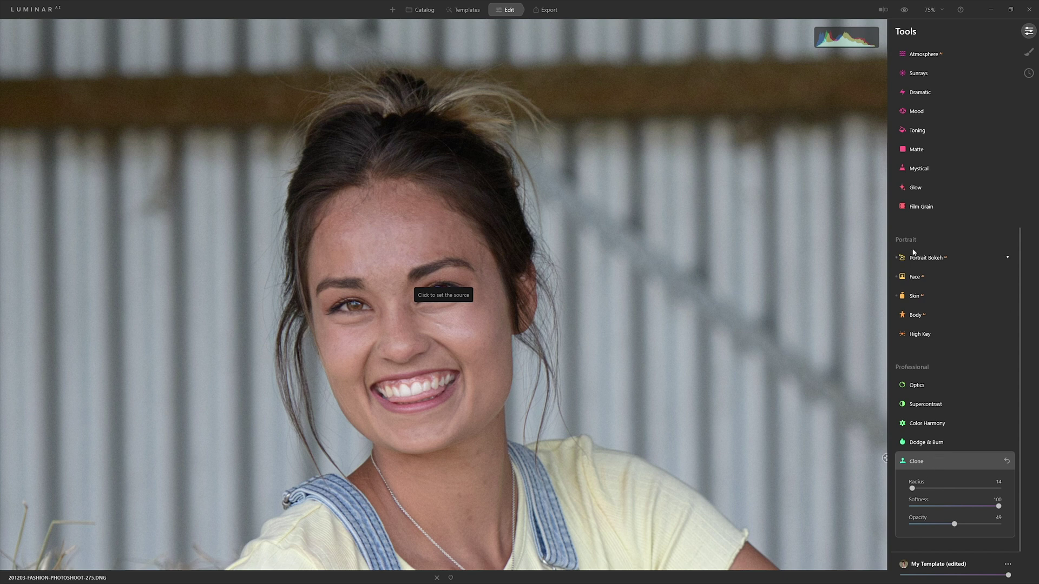
click(915, 316)
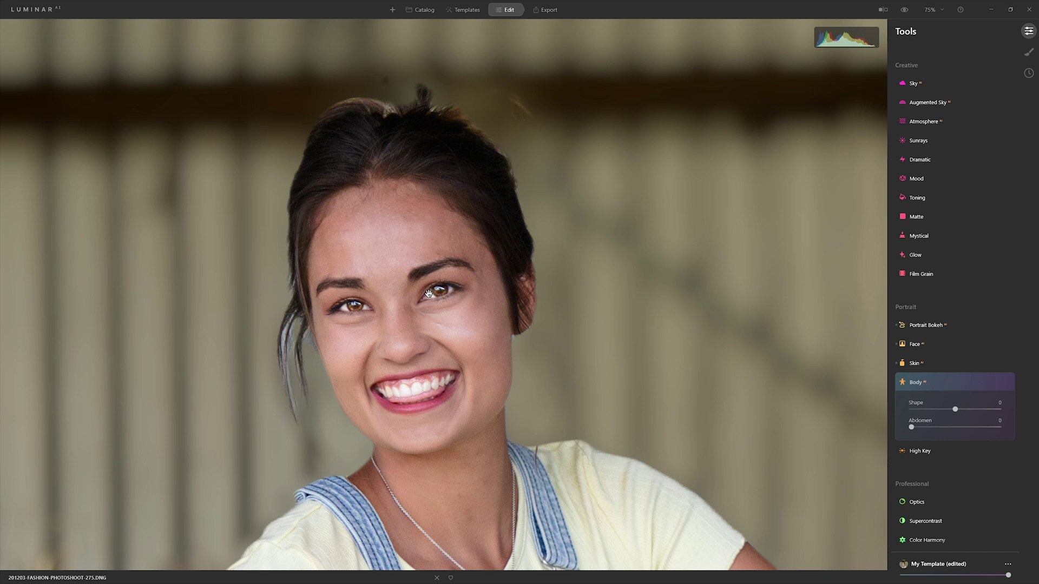
Tone down the Face AI edit with Eye Whitening 29, Eye Enhancer 64 and Improve Eyebrows 18, then close its settings.
click(931, 345)
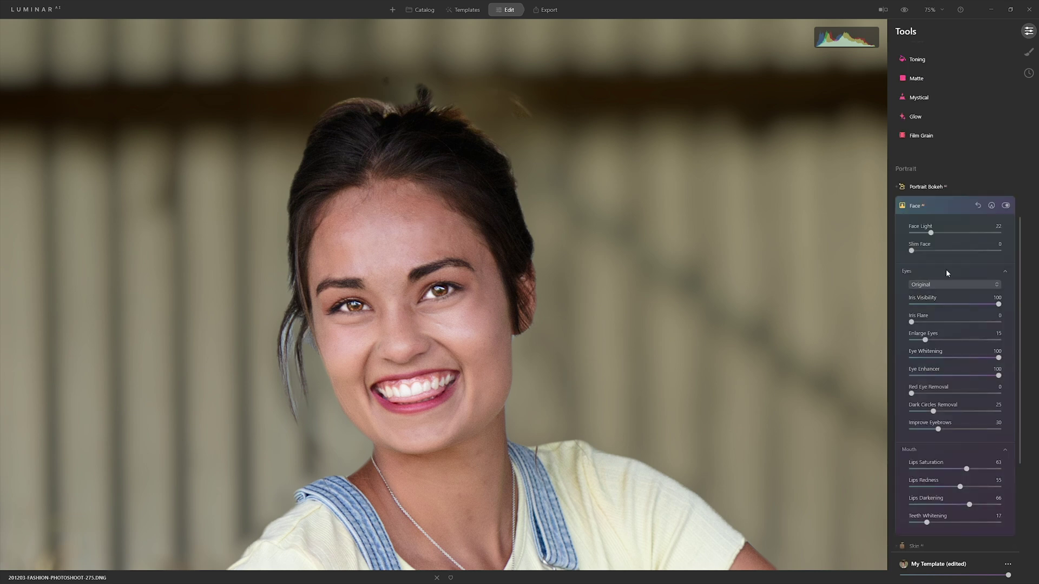
drag(999, 377, 937, 357)
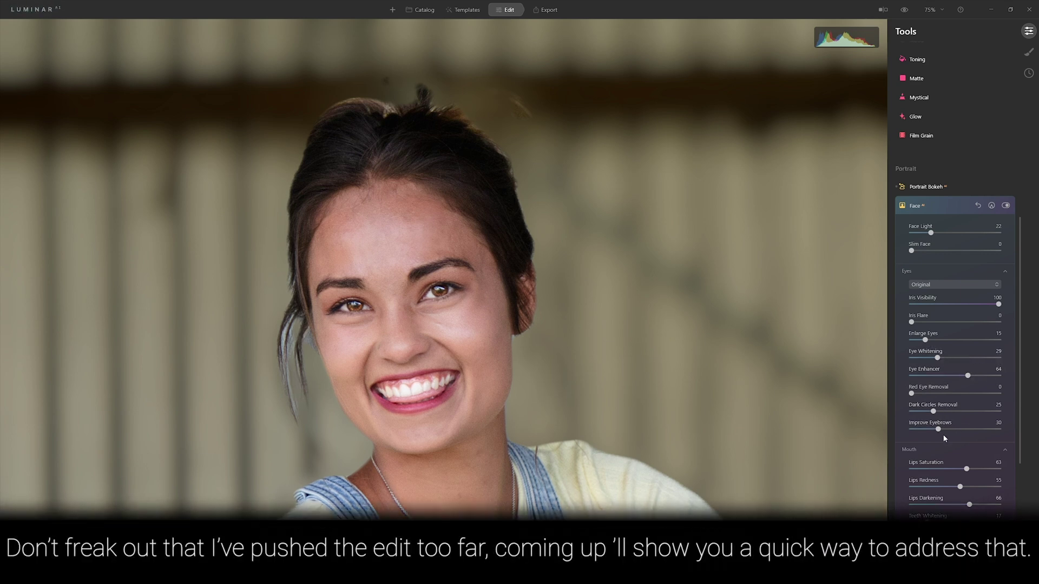
drag(938, 429, 926, 429)
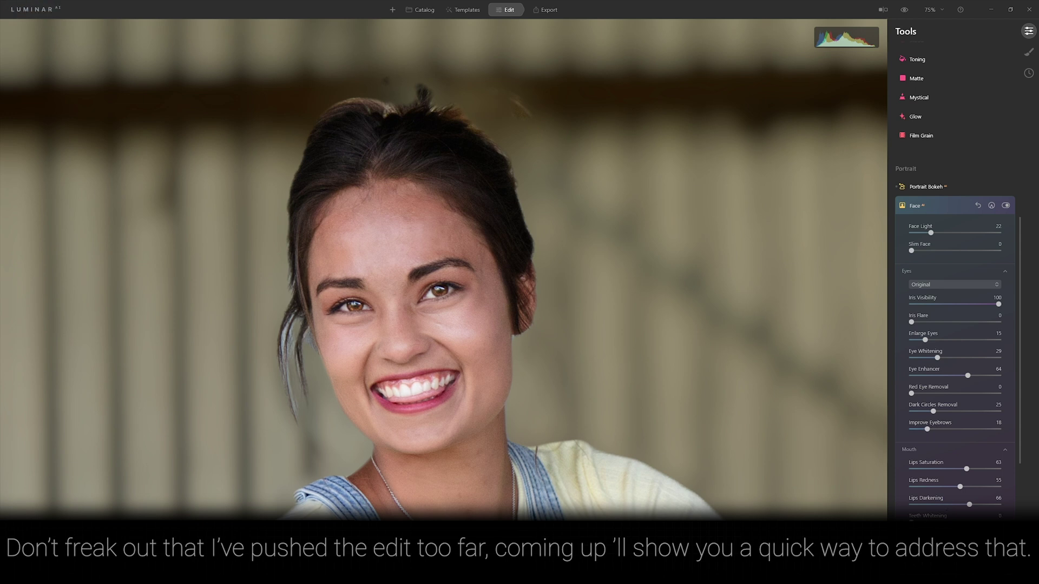
click(951, 212)
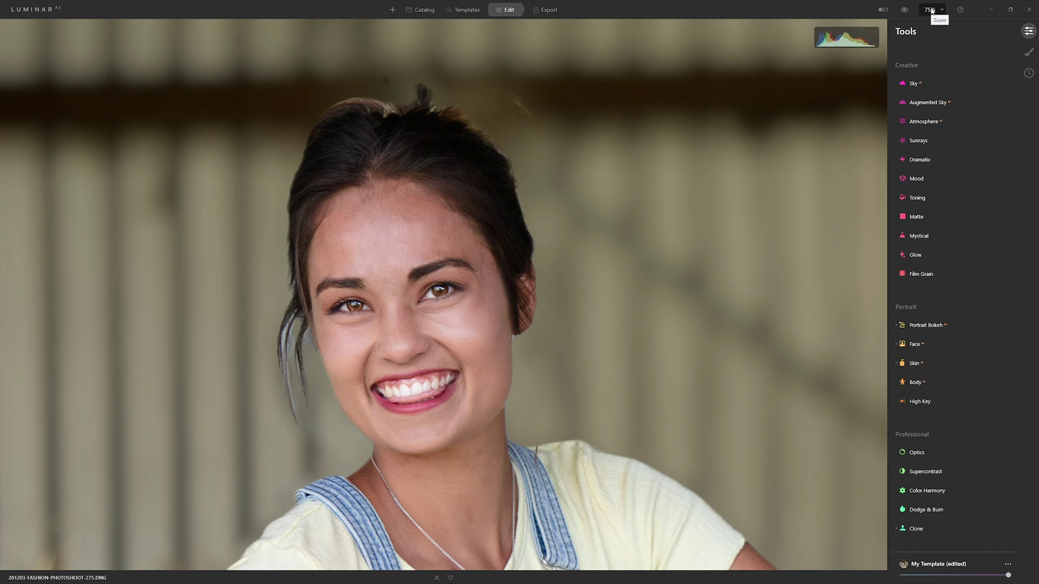
Fit the whole photo in view and darken its edges with a Vignette Amount of -62.
click(931, 10)
click(942, 26)
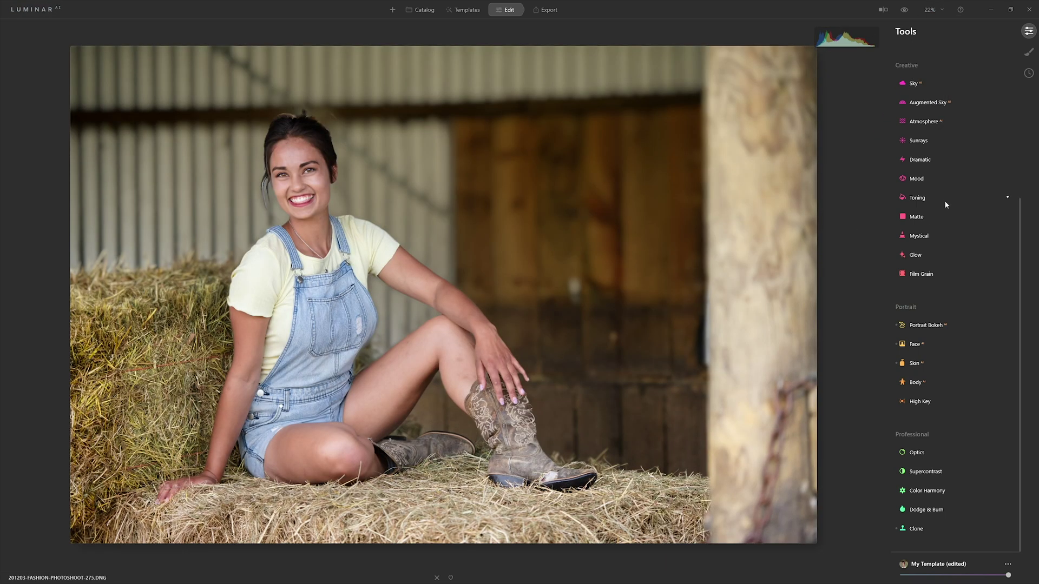
scroll(907, 223, up, 3)
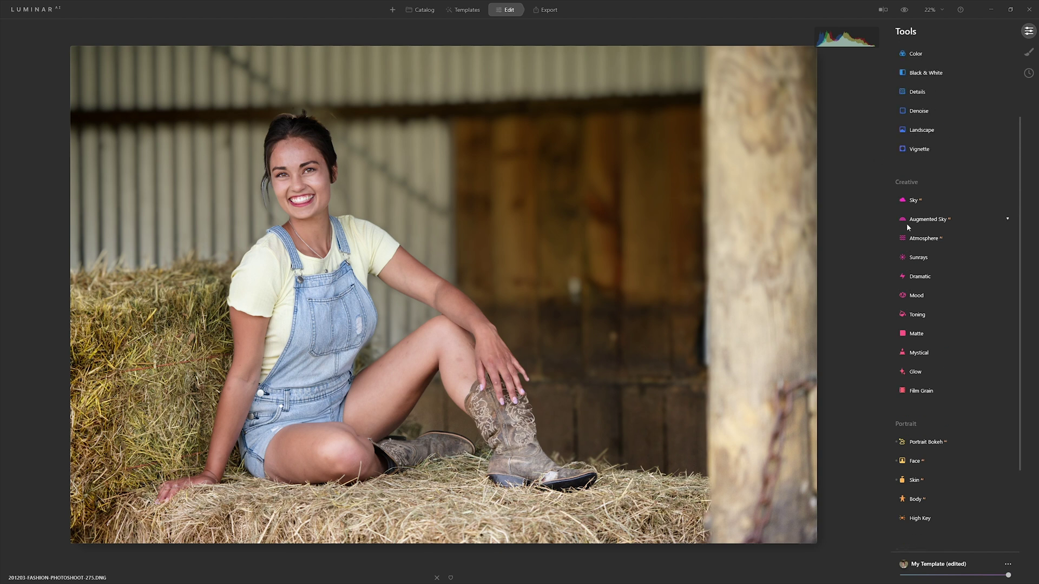
scroll(907, 224, up, 2)
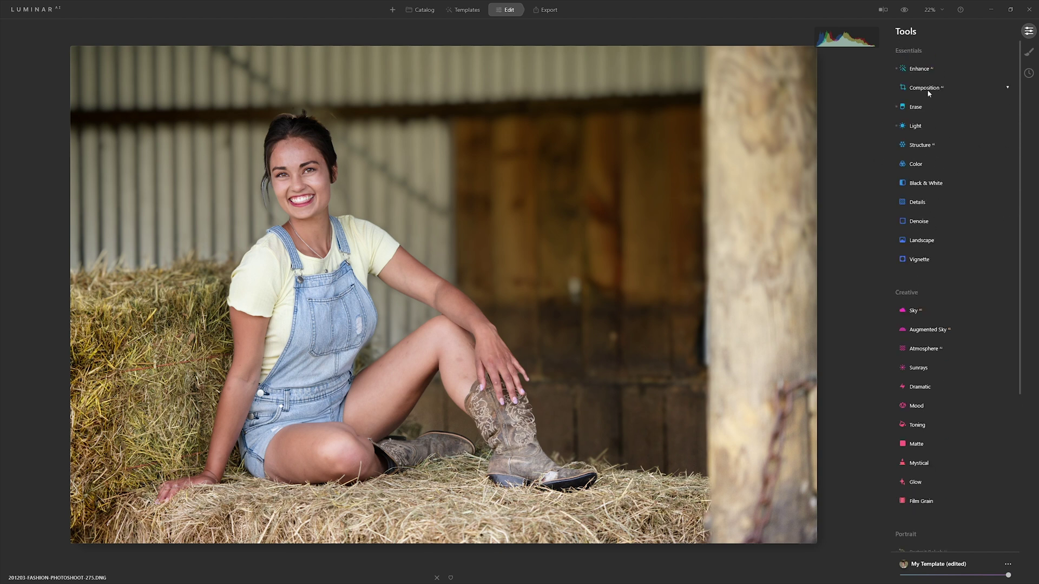
click(942, 267)
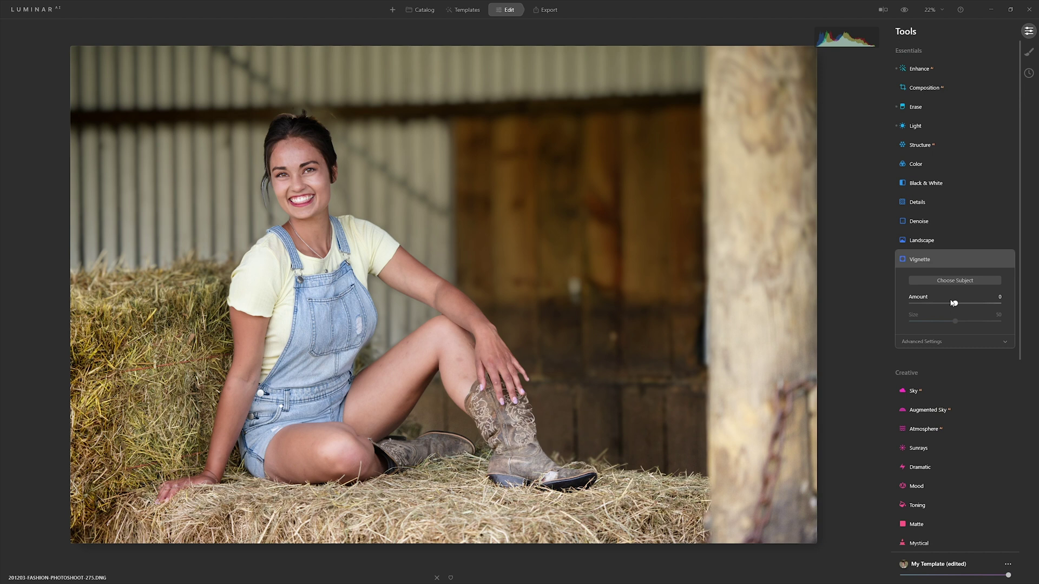
drag(935, 306, 928, 304)
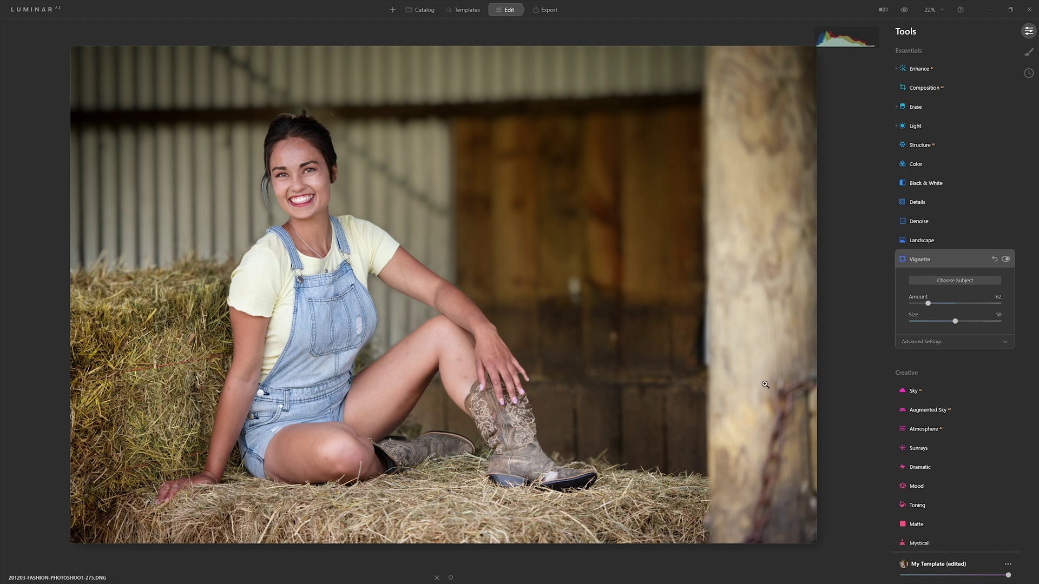
Choose the vignette subject on the woman's chest, then move it onto the wooden boards above her knee.
click(947, 281)
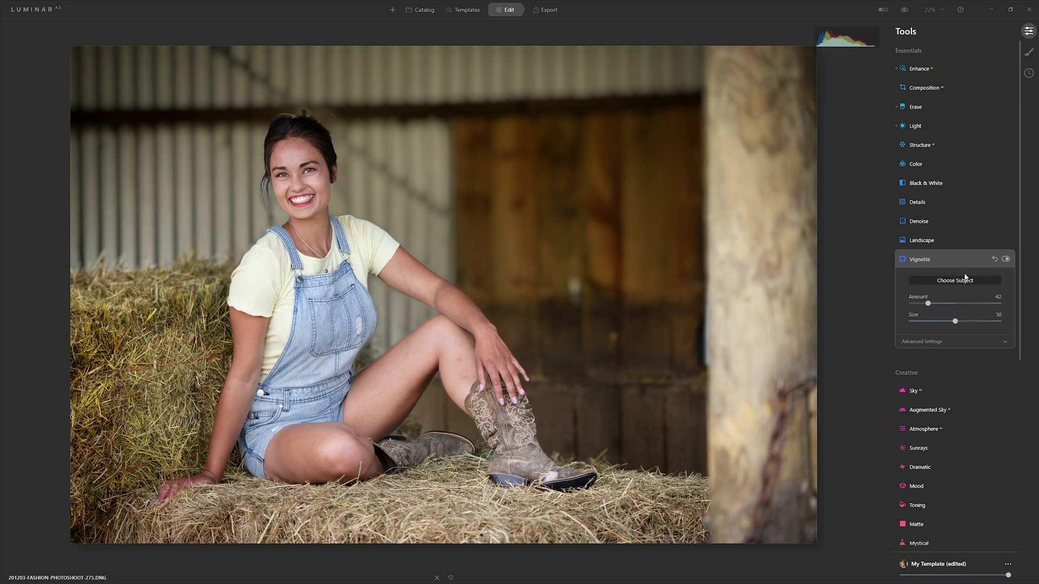
click(303, 267)
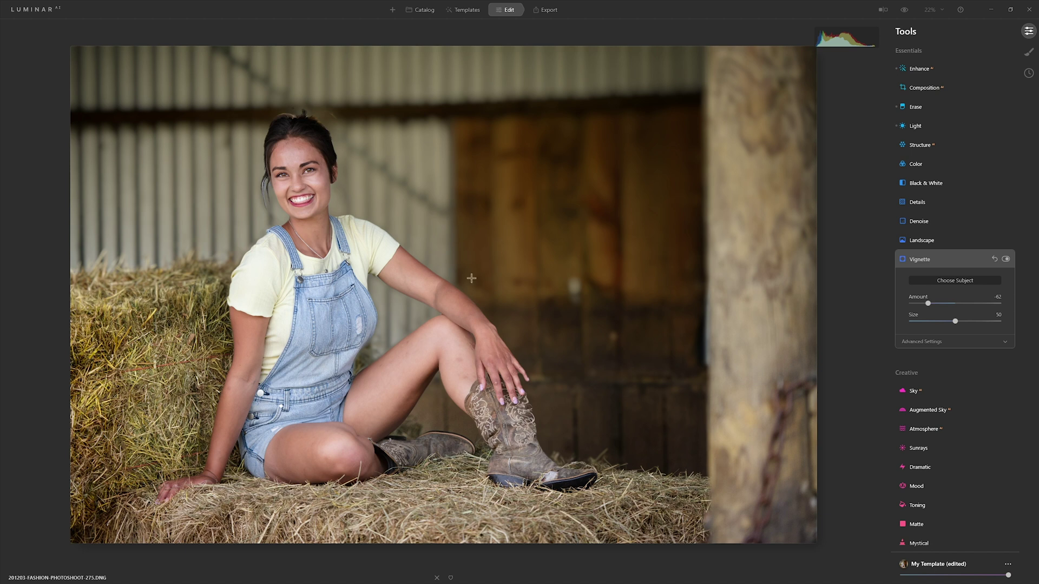
click(487, 273)
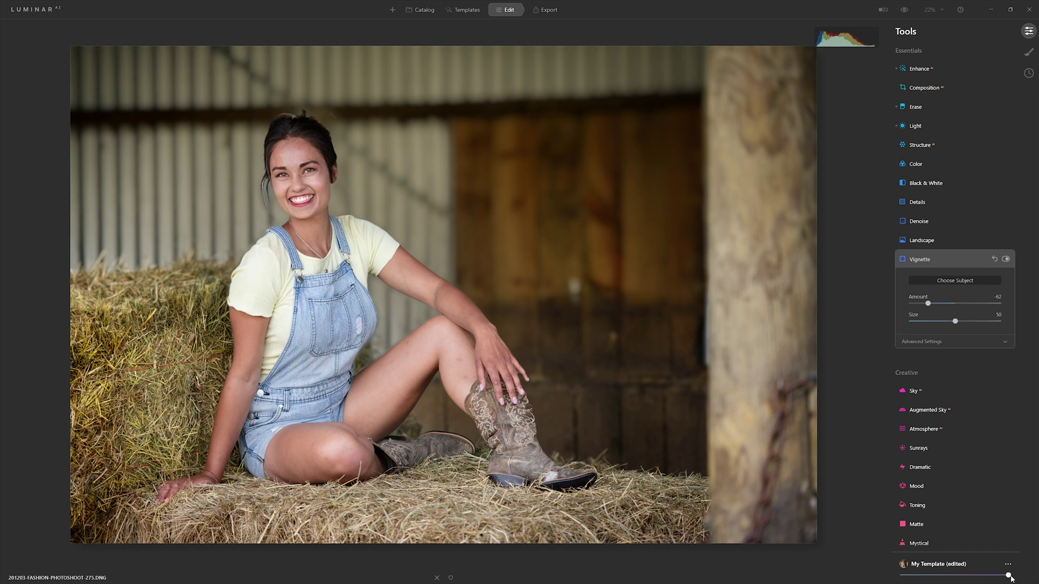
Compare the photo with and without the edits, and reduce the overall template strength to a little over half.
click(903, 10)
click(903, 9)
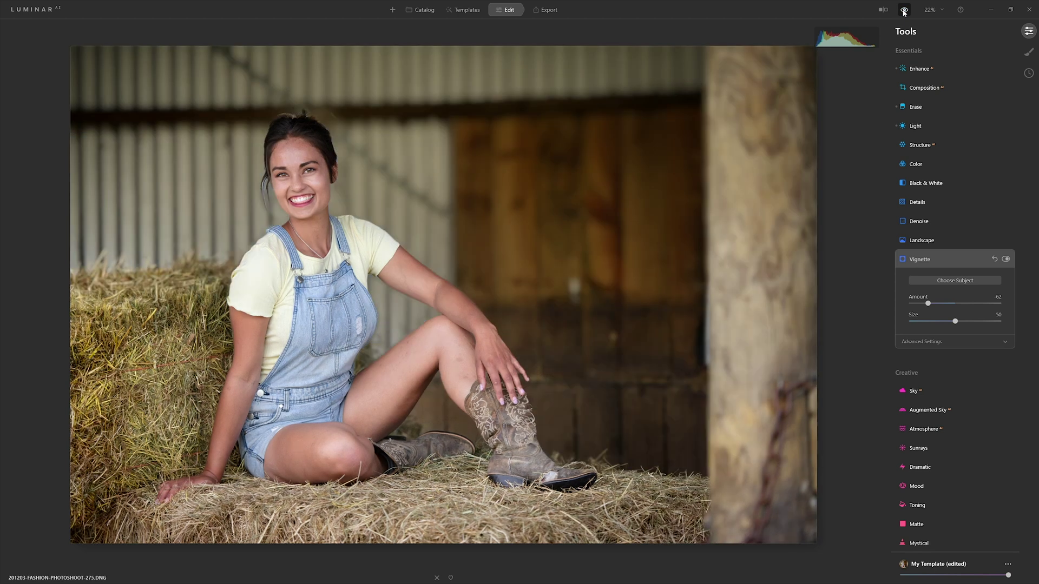
click(904, 10)
click(903, 10)
drag(1008, 576, 967, 575)
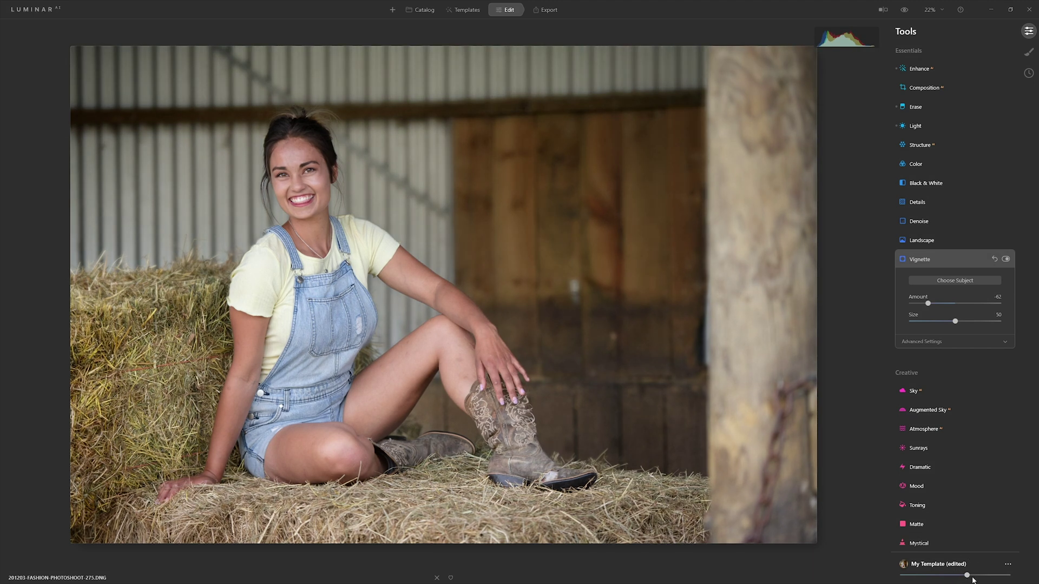
click(902, 11)
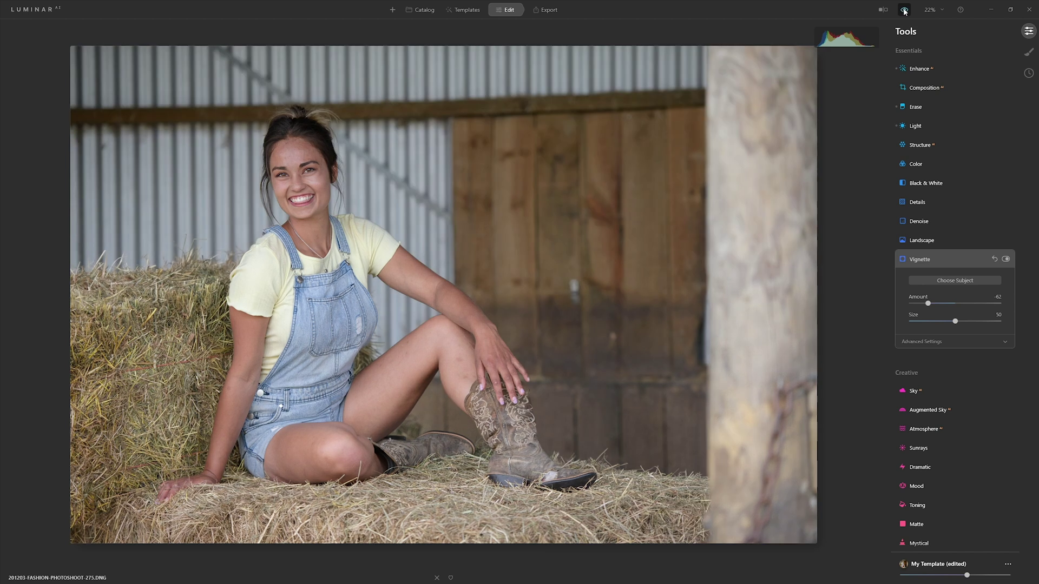
click(903, 11)
Examine the edit in the split before/after comparison, sweeping the divider across the full photo and the woman's enlarged face.
click(883, 10)
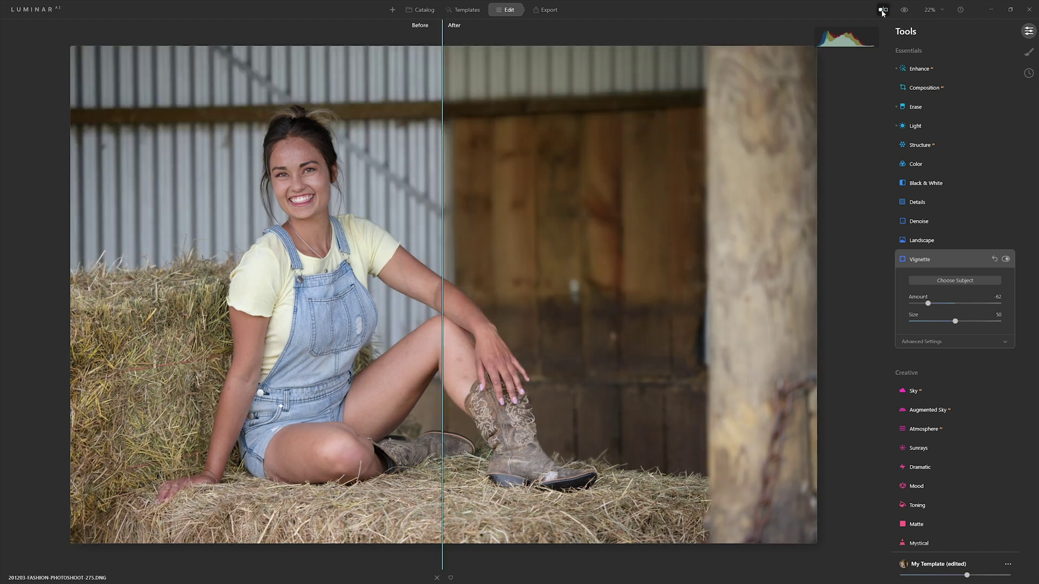
drag(441, 137, 371, 195)
scroll(285, 162, up, 5)
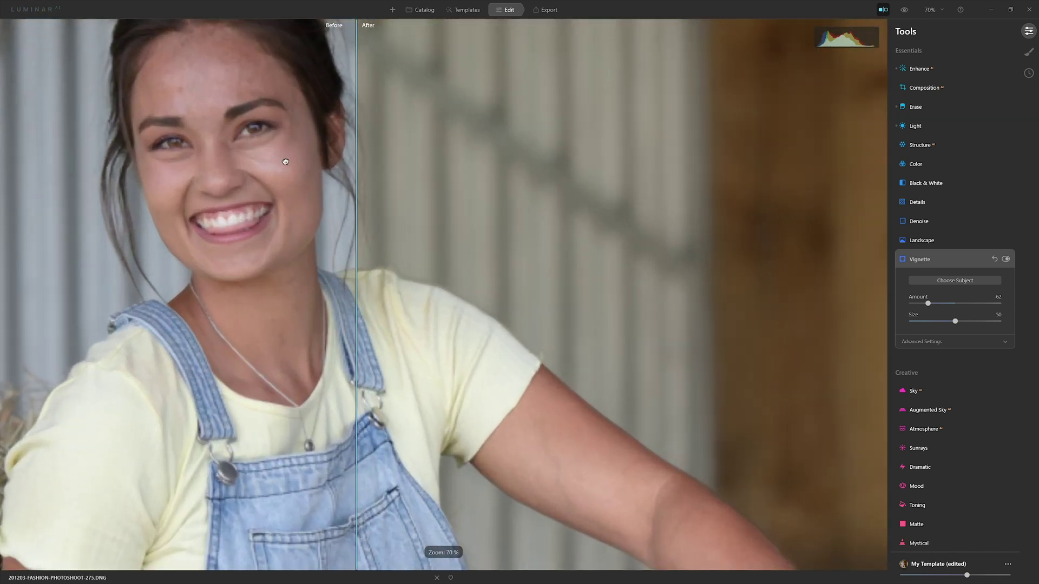
drag(285, 162, 458, 292)
drag(644, 238, 527, 261)
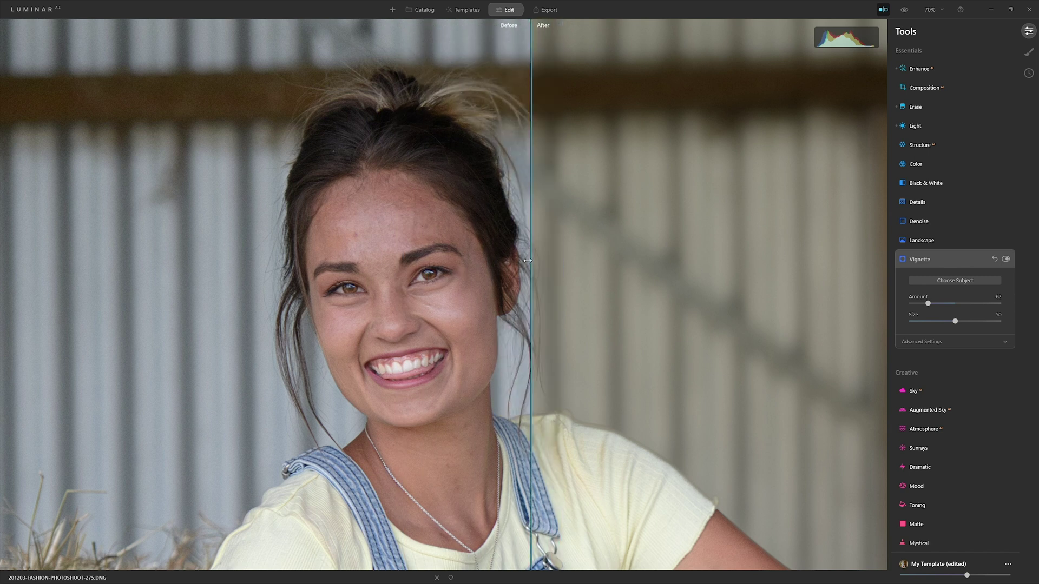
drag(527, 261, 324, 251)
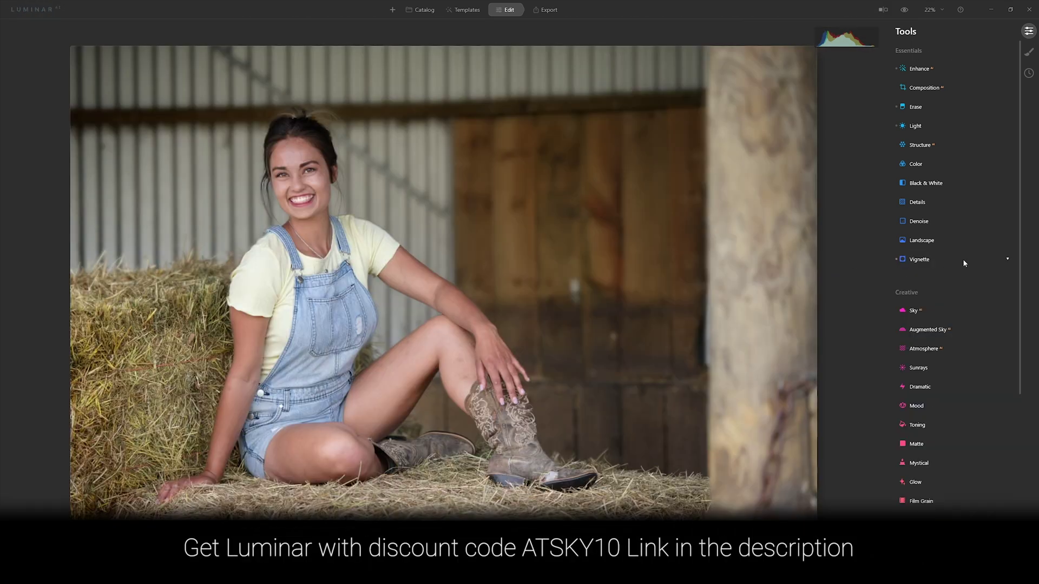
Slim the woman's figure with Body AI, setting Shape to 19 and Abdomen to 41.
scroll(951, 261, down, 5)
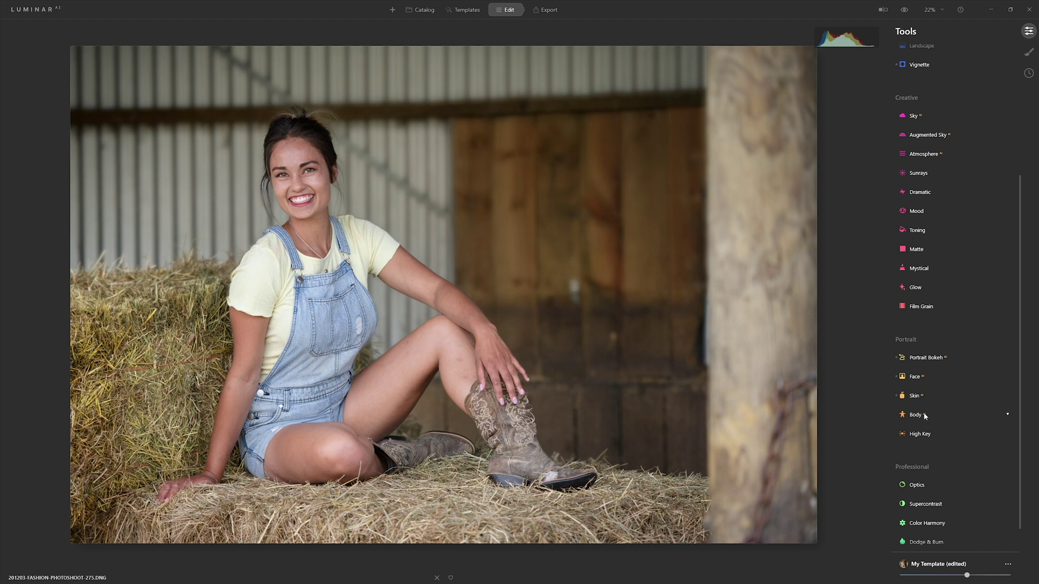
click(922, 416)
scroll(899, 360, down, 3)
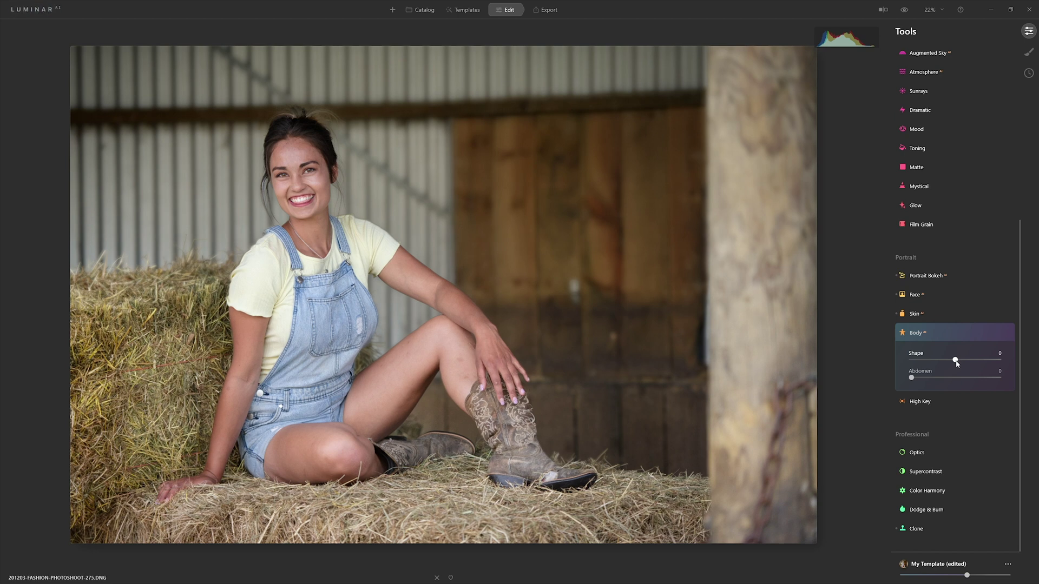
drag(956, 363, 959, 366)
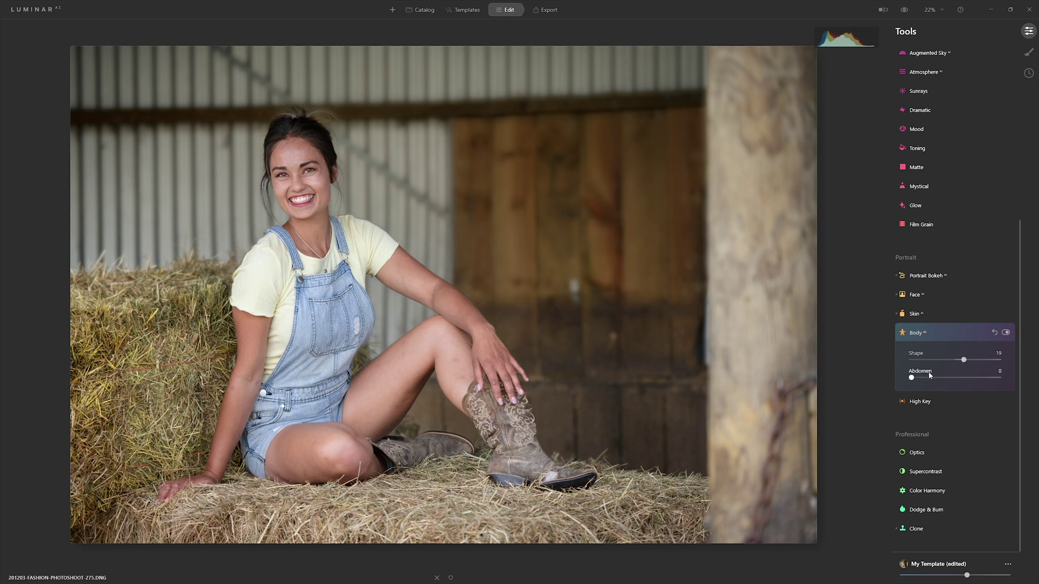
drag(914, 378, 945, 379)
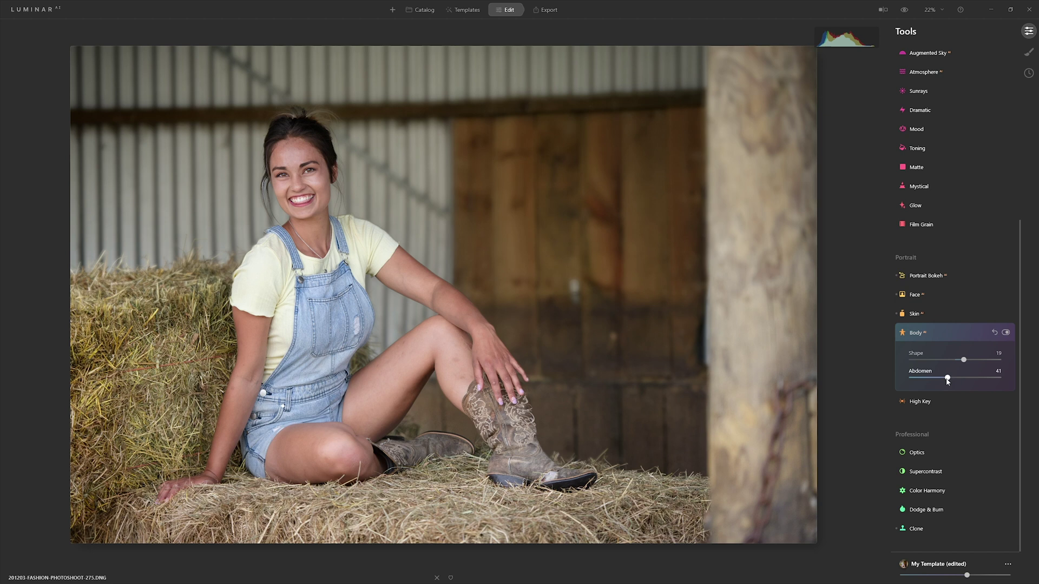